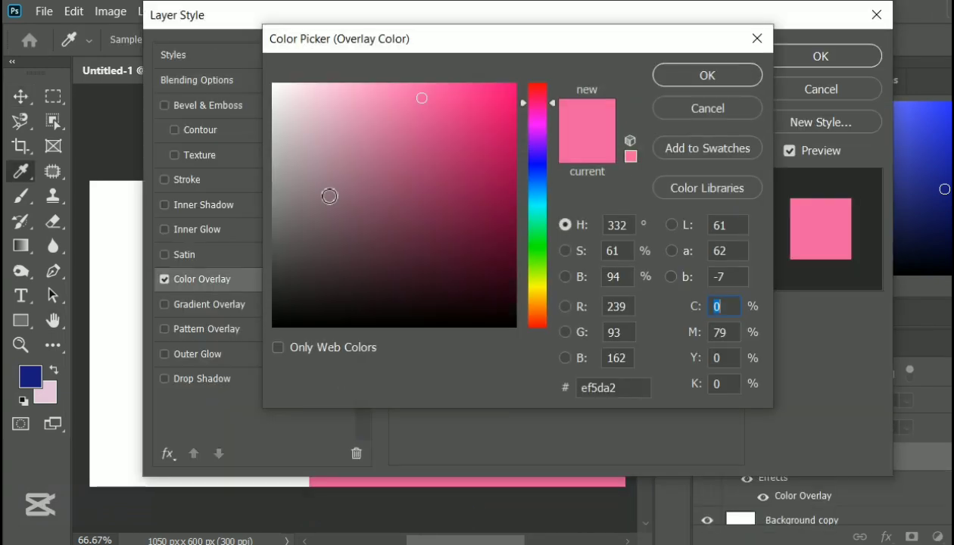
Set the Color Overlay of the rectangle covering the canvas's right half to near-black 050304
left_click(381, 319)
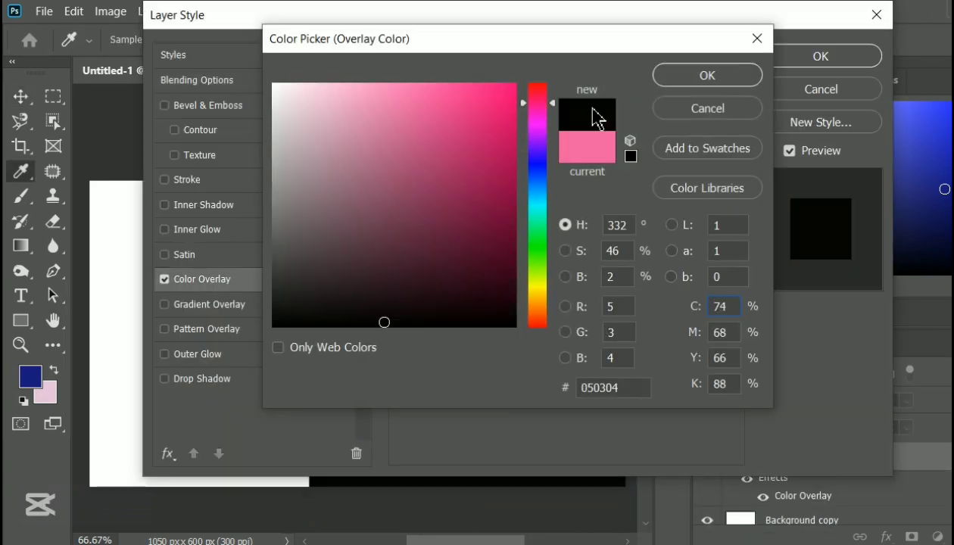
left_click(708, 74)
left_click(789, 63)
Draw a rectangle about 507 by 78 px across the dividing line near the canvas top, with 58 px rounded corners
left_click(19, 323)
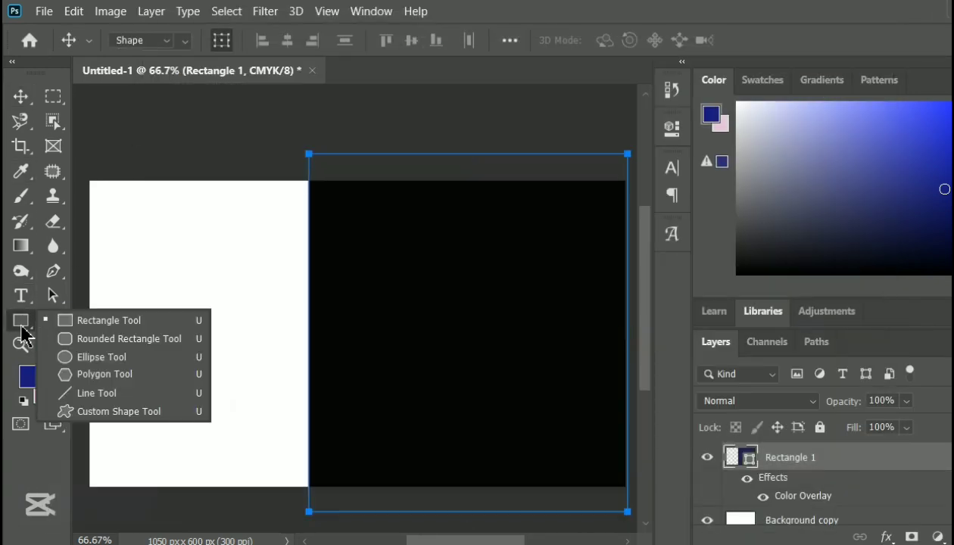
left_click(83, 320)
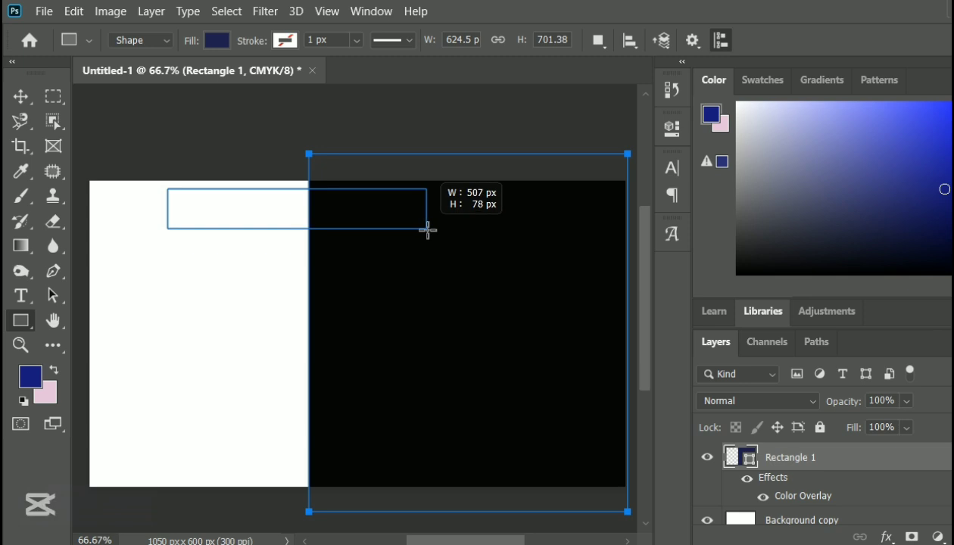
left_click_drag(428, 230, 428, 229)
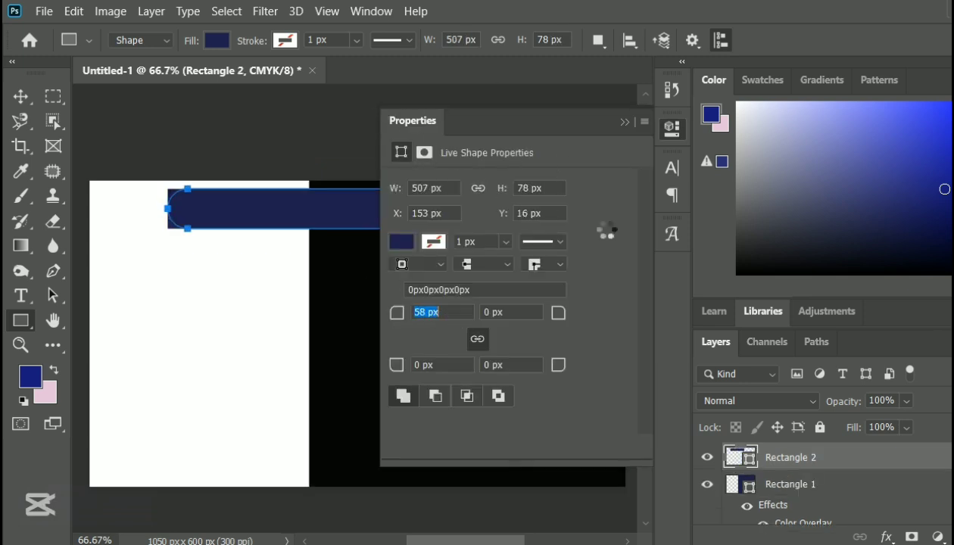
left_click(625, 122)
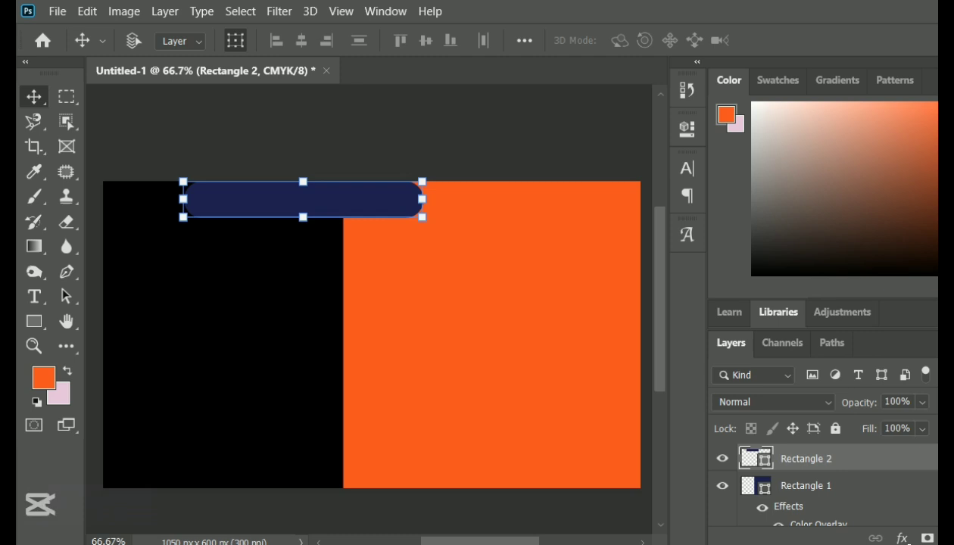
Give the rounded bar an orange Color Overlay matching the foreground color
right_click(832, 476)
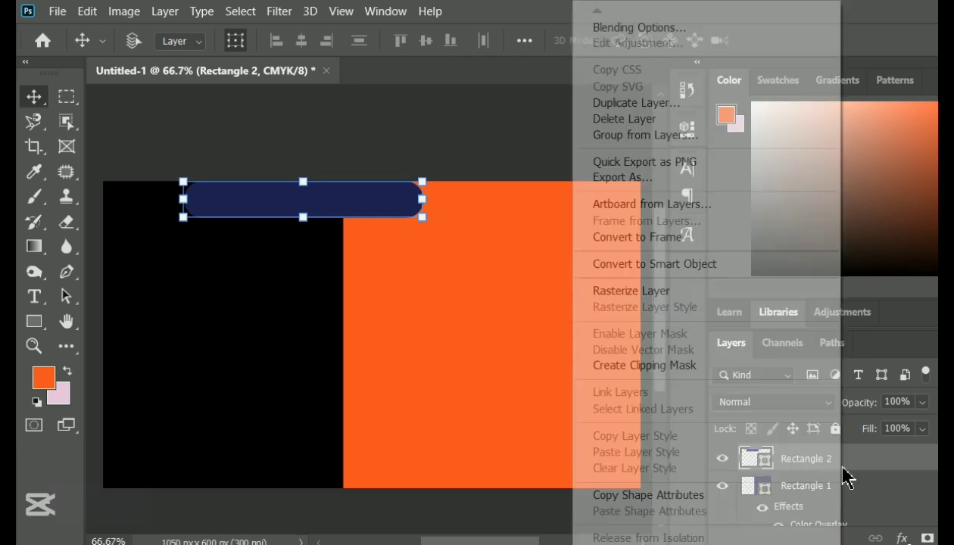
left_click(655, 31)
left_click(624, 87)
left_click(46, 379)
left_click(766, 77)
left_click(811, 57)
Duplicate the orange bar and place the copy directly beneath the original
right_click(809, 456)
left_click(584, 102)
key("Return")
left_click_drag(292, 210, 314, 247)
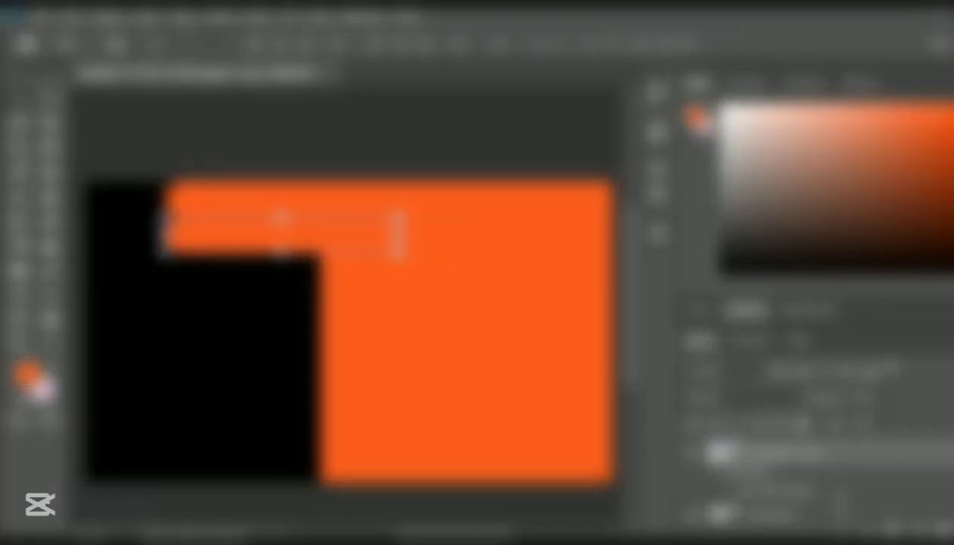
Stack two more copies of the bar below, shifting the upper one right and the lower one left
right_click(882, 453)
left_click(674, 105)
left_click(677, 143)
left_click_drag(324, 240, 380, 282)
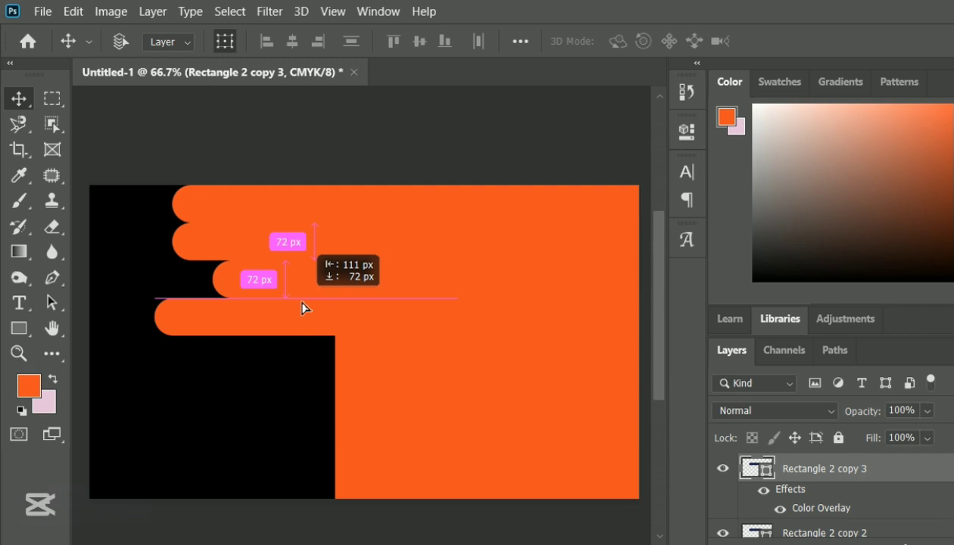
left_click_drag(291, 300, 292, 300)
Duplicate the bar five more times, continuing the staggered stack down to the canvas's bottom edge
right_click(846, 455)
left_click(644, 102)
key("Return")
left_click_drag(307, 349, 290, 505)
right_click(852, 485)
left_click(635, 104)
key("Return")
right_click(848, 474)
left_click(635, 104)
key("Return")
right_click(848, 469)
left_click(635, 104)
key("Return")
right_click(848, 469)
left_click(606, 104)
key("Return")
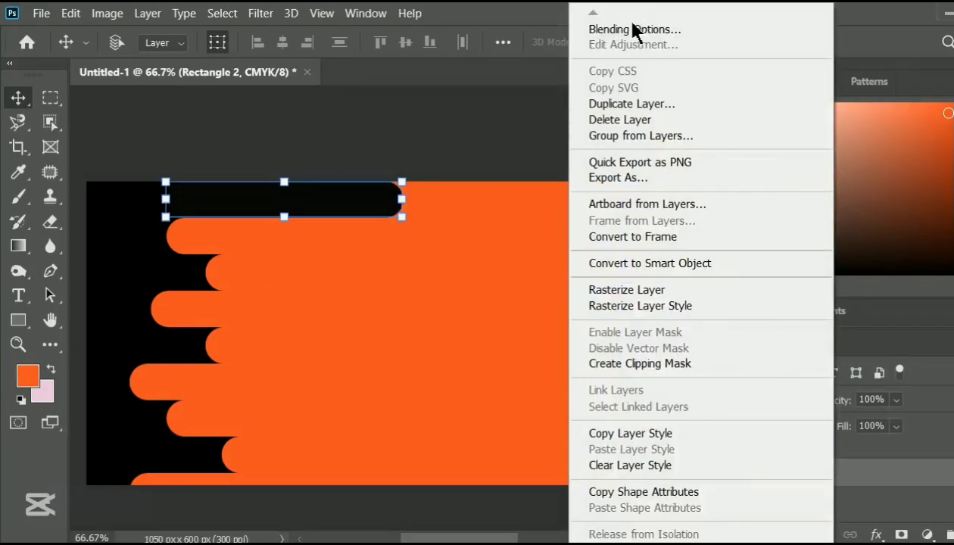
Set the topmost bar's Color Overlay to the orange foreground color f05123
left_click(223, 202)
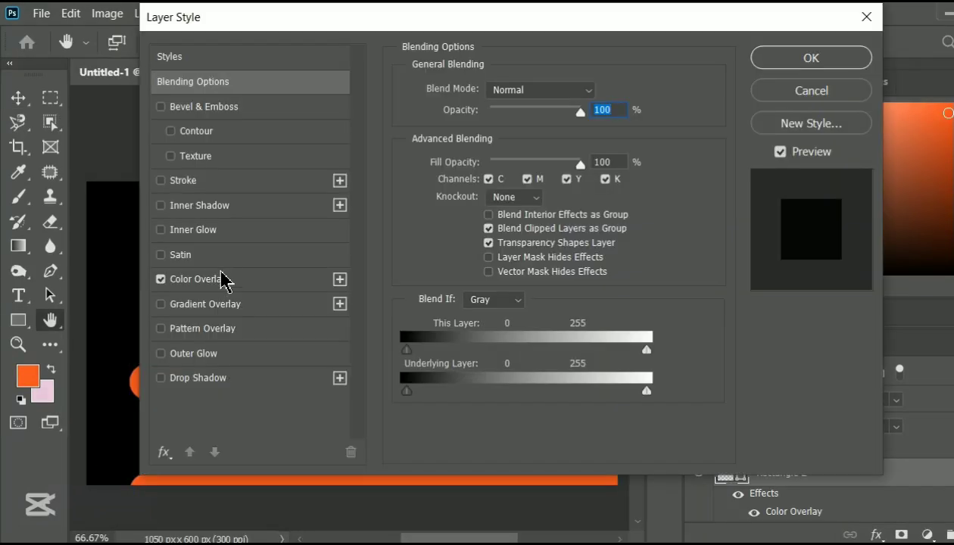
left_click(223, 279)
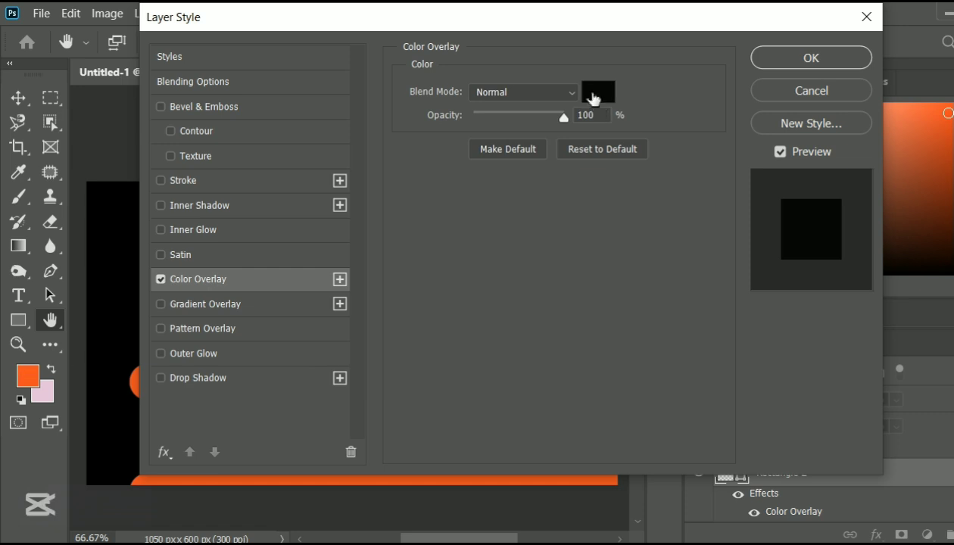
left_click(597, 92)
left_click(36, 372)
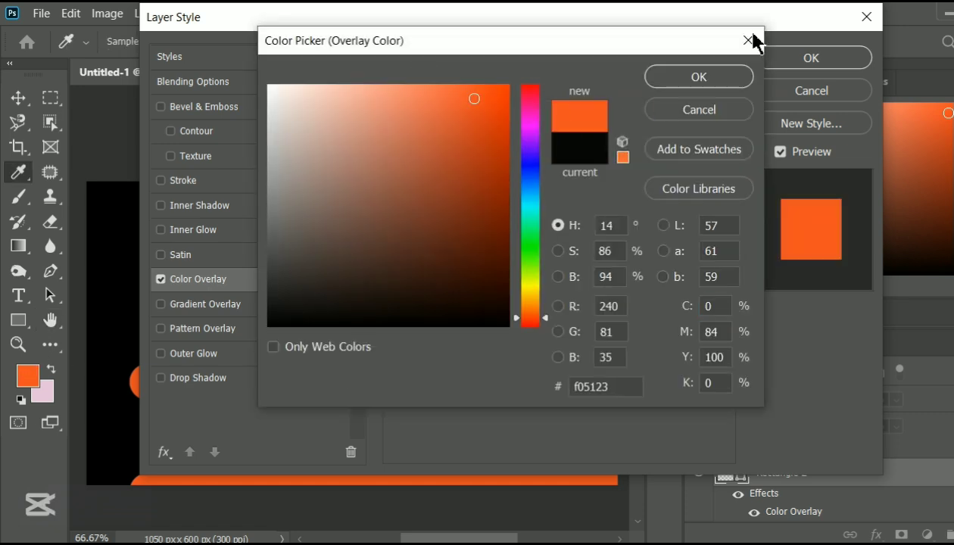
left_click(730, 78)
left_click(818, 59)
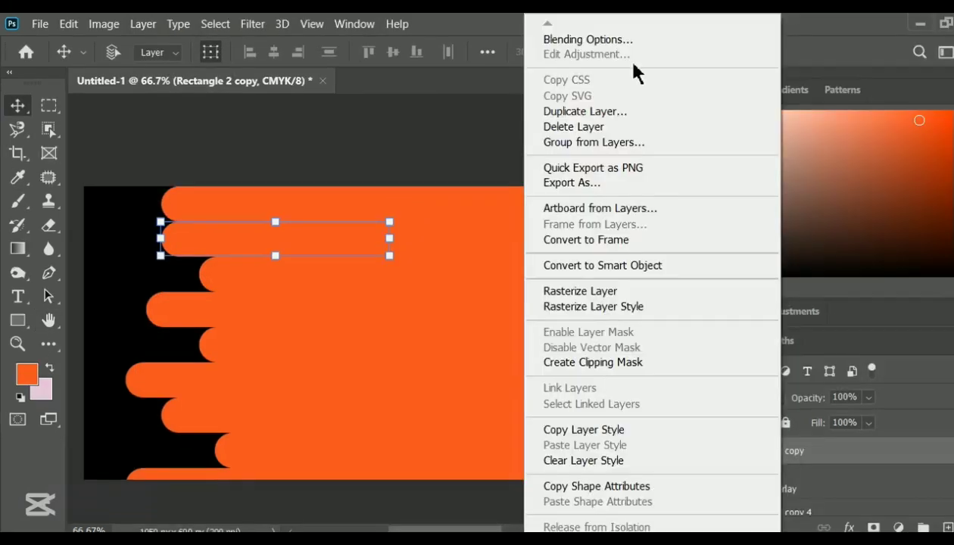
Set the second bar's Color Overlay to black and move the bar left into the black area
left_click(585, 36)
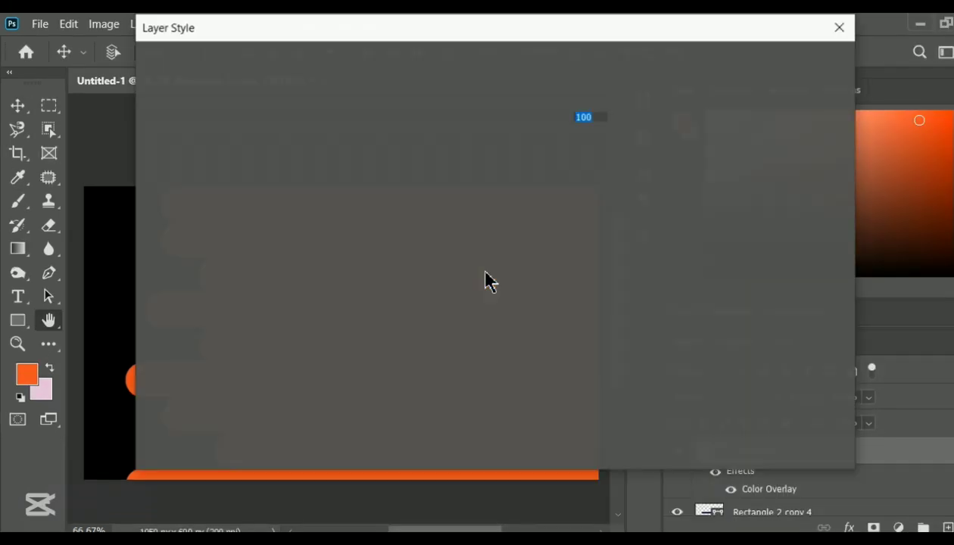
left_click(595, 100)
left_click(678, 86)
left_click(788, 72)
left_click_drag(331, 236, 296, 237)
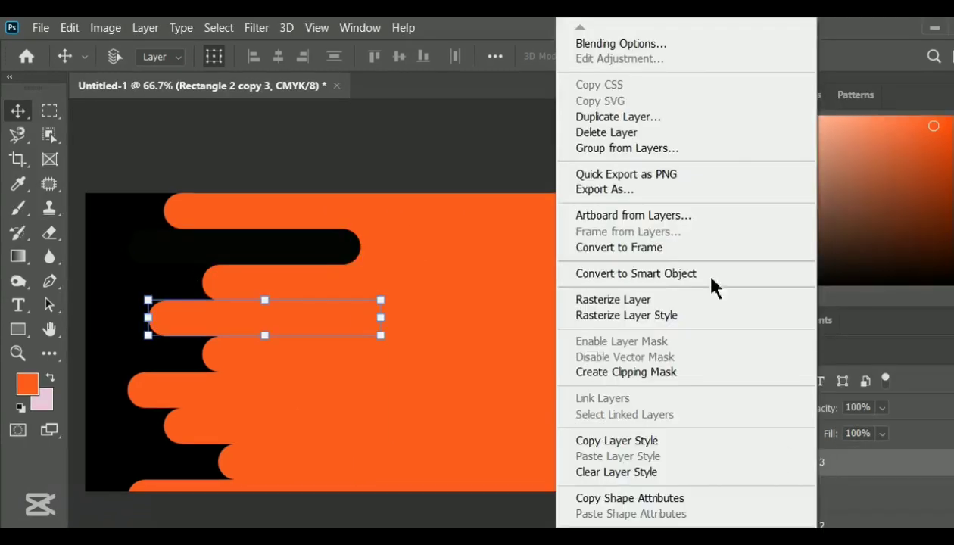
Set the fourth bar's Color Overlay to black and adjust its horizontal position
left_click(667, 44)
left_click(221, 291)
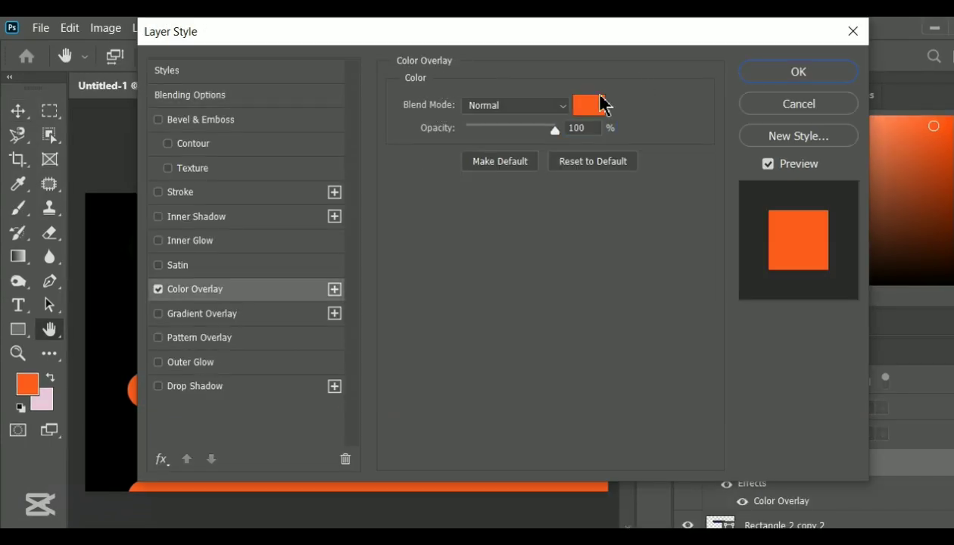
left_click(594, 103)
left_click(349, 334)
left_click(719, 93)
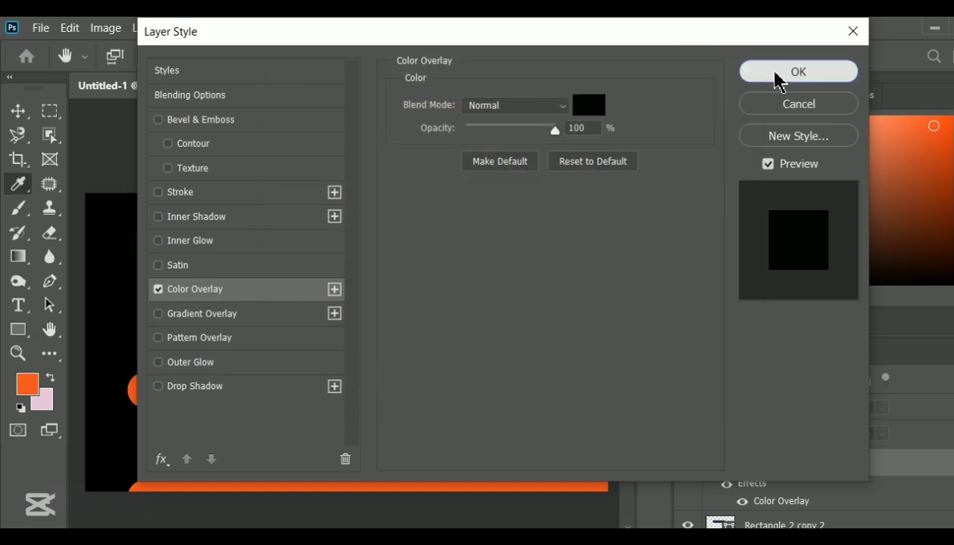
left_click(775, 77)
left_click_drag(320, 324, 319, 324)
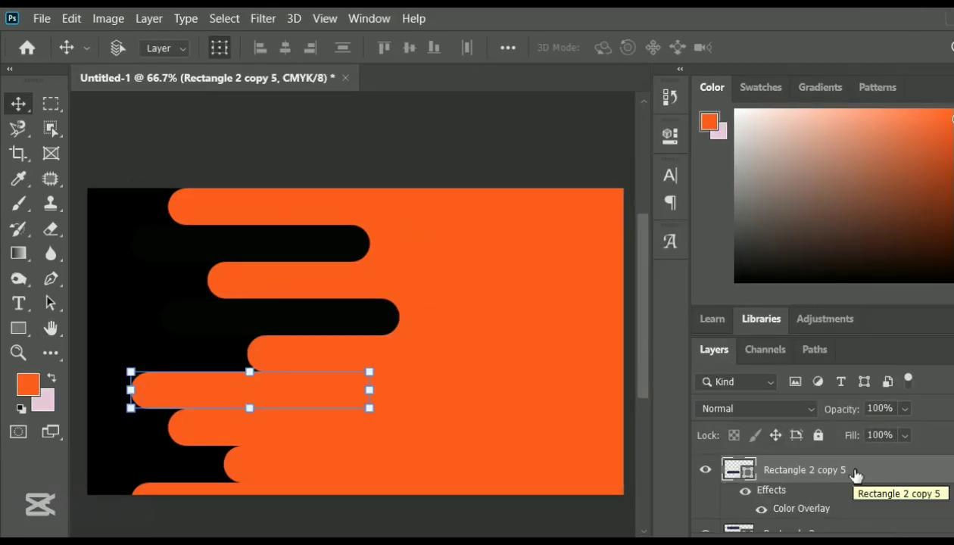
Set the sixth bar's Color Overlay to near-black 040303 and move the bar slightly left
right_click(843, 471)
left_click(629, 19)
left_click(227, 289)
left_click(635, 96)
left_click(355, 332)
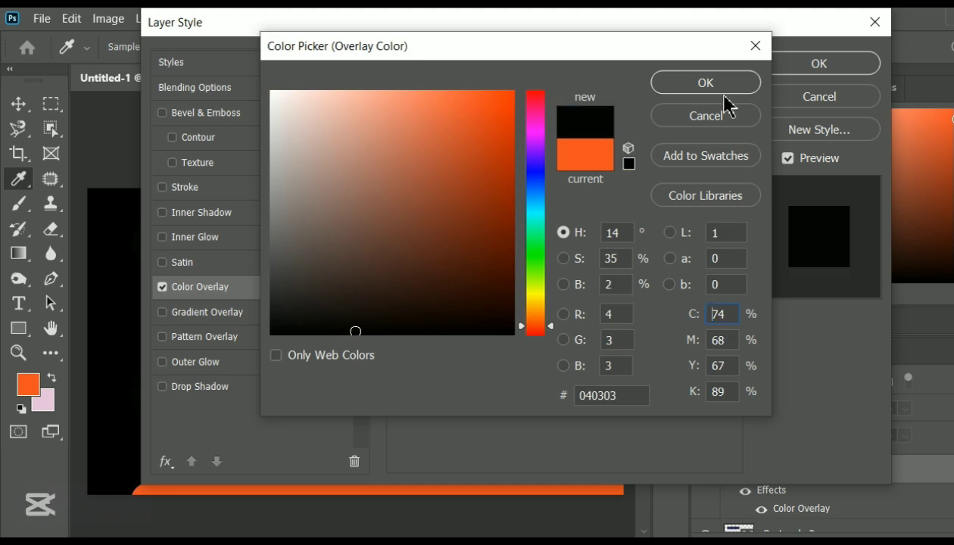
left_click(712, 82)
left_click(820, 64)
left_click_drag(330, 390, 307, 396)
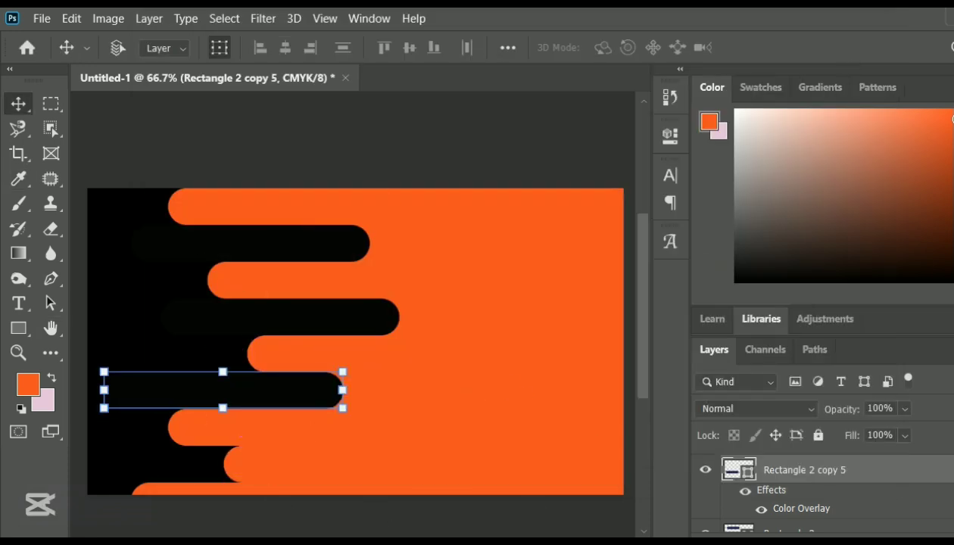
Set the eighth bar's Color Overlay to near-black 040303 and shift the bar left into the black area
right_click(833, 485)
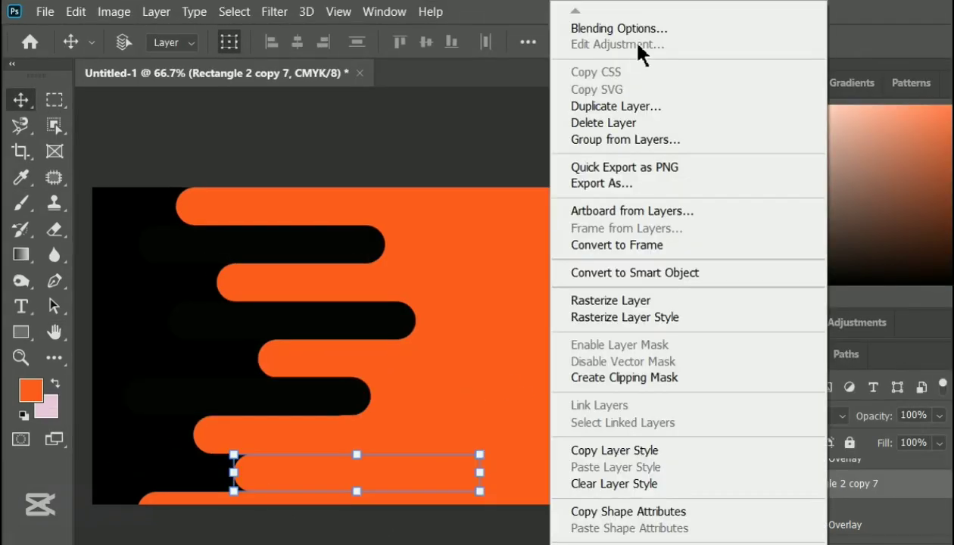
left_click(629, 26)
left_click(227, 289)
left_click(635, 96)
left_click(366, 335)
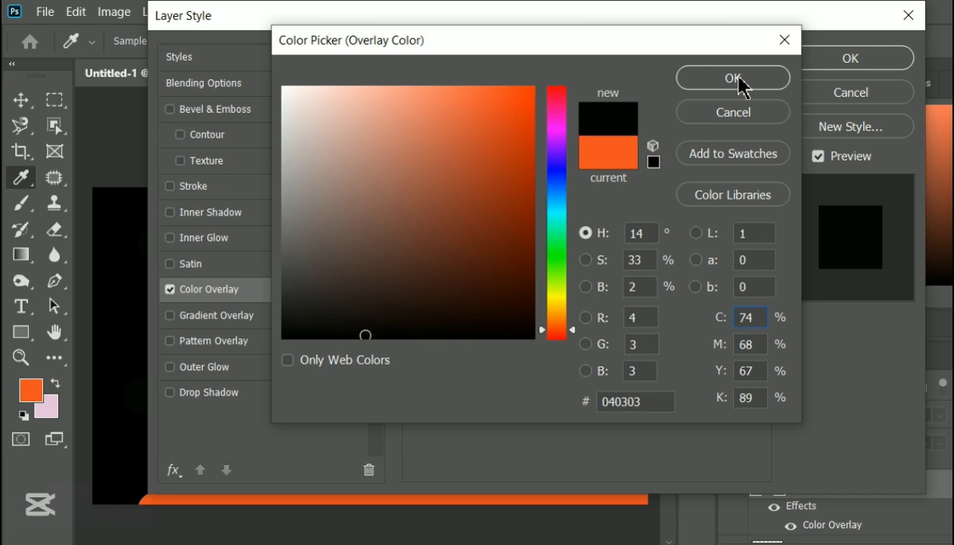
left_click(734, 78)
key("Return")
left_click_drag(415, 481, 356, 483)
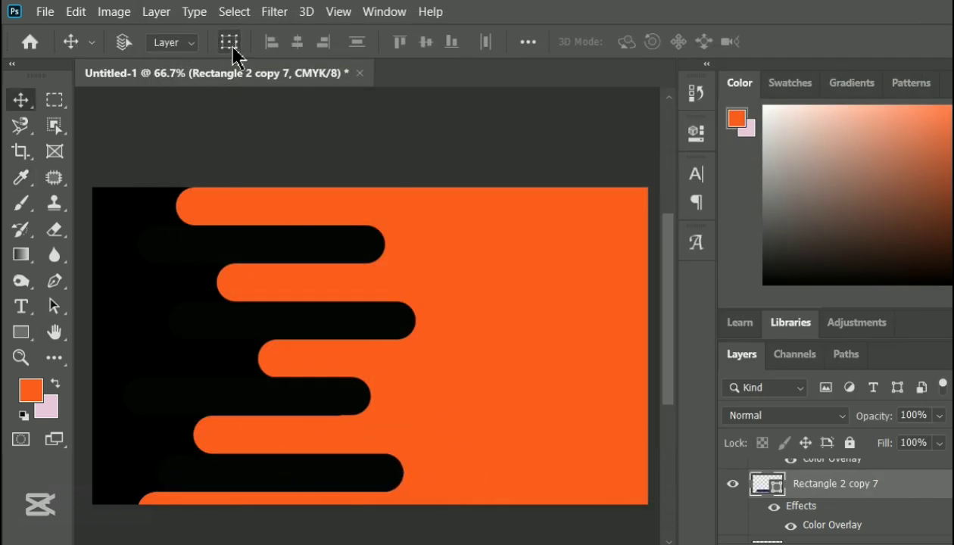
key("shift+Left")
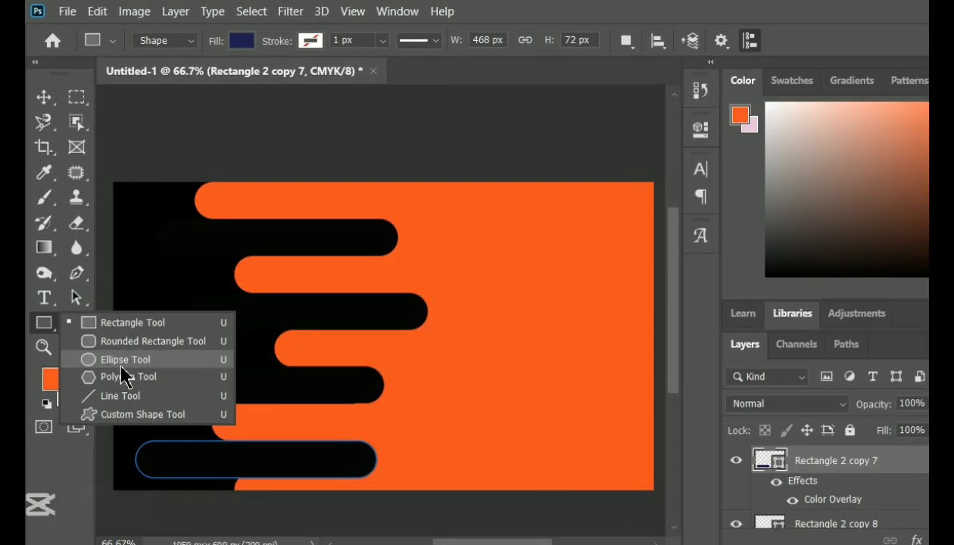
On a new layer, draw a small circle about 42 by 43 px in the black area beside the third bar
left_click(121, 361)
key("ctrl+shift+alt+n")
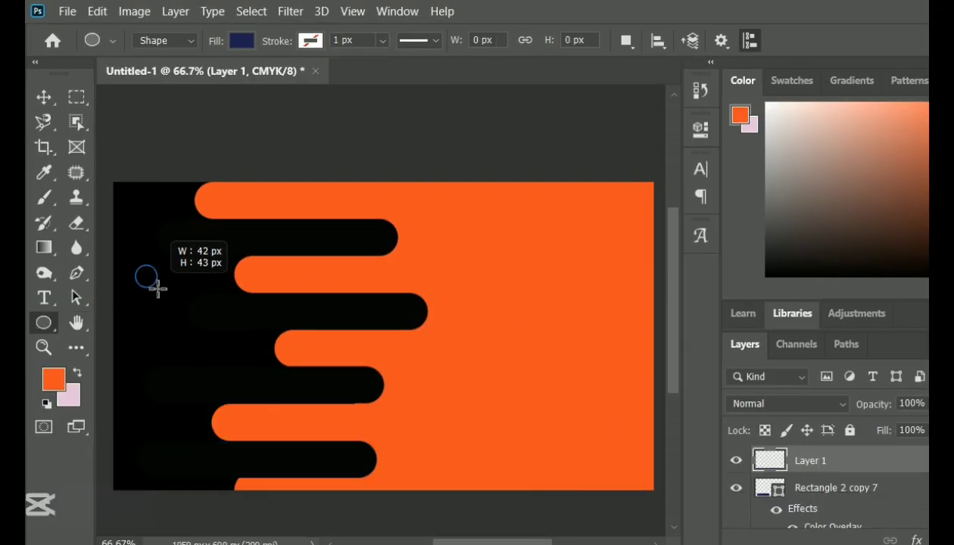
left_click_drag(158, 287, 156, 290)
left_click(653, 123)
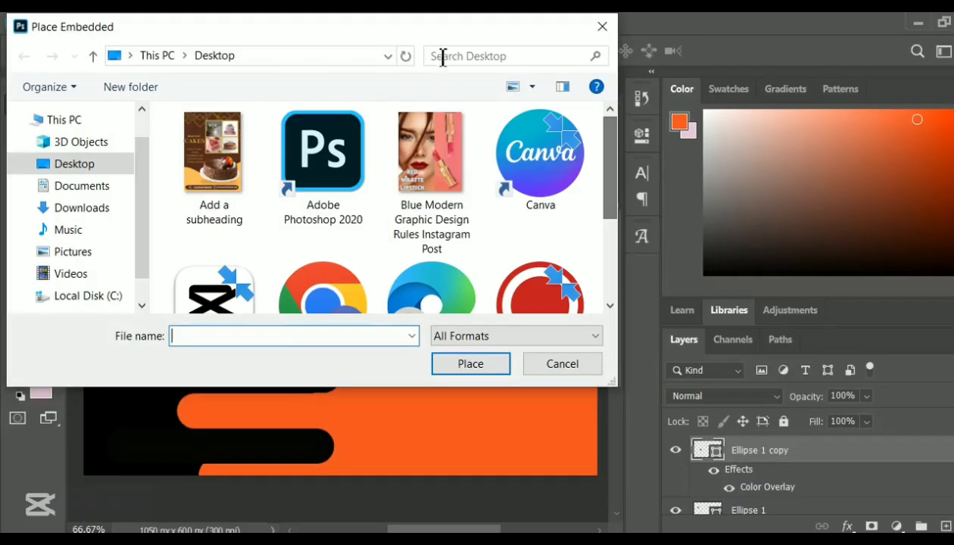
Place the White_Minimalist_Graphic_Designer_Logo-removebg-preview (1) image from the Downloads folder as an embedded object
left_click(82, 208)
left_click(332, 163)
left_click(469, 369)
Scale the placed logo to about 27.47% and position it in the middle of the orange area
left_click_drag(193, 184, 318, 243)
left_click_drag(428, 355, 493, 303)
left_click_drag(356, 225, 332, 202)
left_click_drag(485, 321, 510, 327)
left_click_drag(575, 429, 602, 454)
left_click_drag(356, 208, 325, 175)
left_click_drag(501, 333, 504, 355)
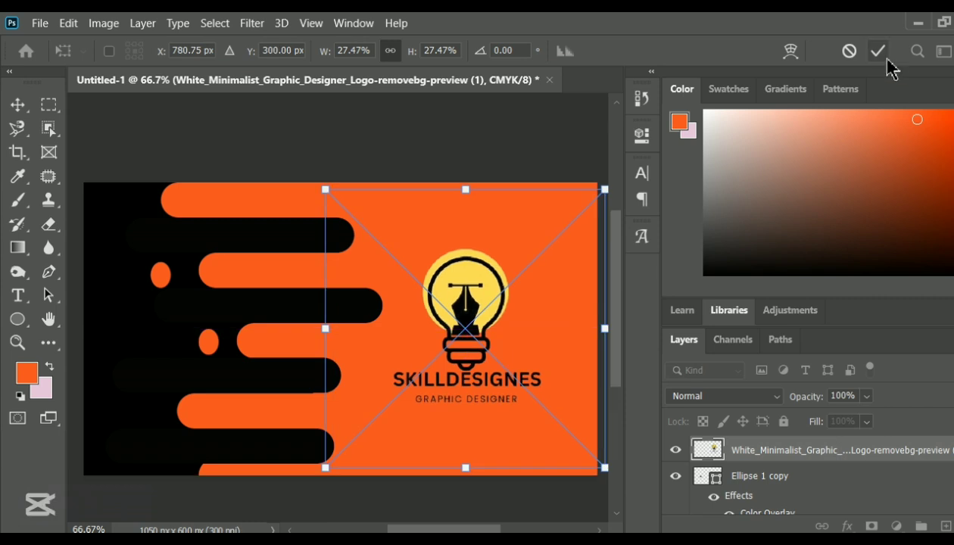
left_click(878, 50)
Save the design as a JPEG with quality 1 (Low) and the Progressive format with 3 scans
left_click(39, 23)
left_click(75, 198)
left_click(606, 318)
left_click(171, 409)
left_click(467, 502)
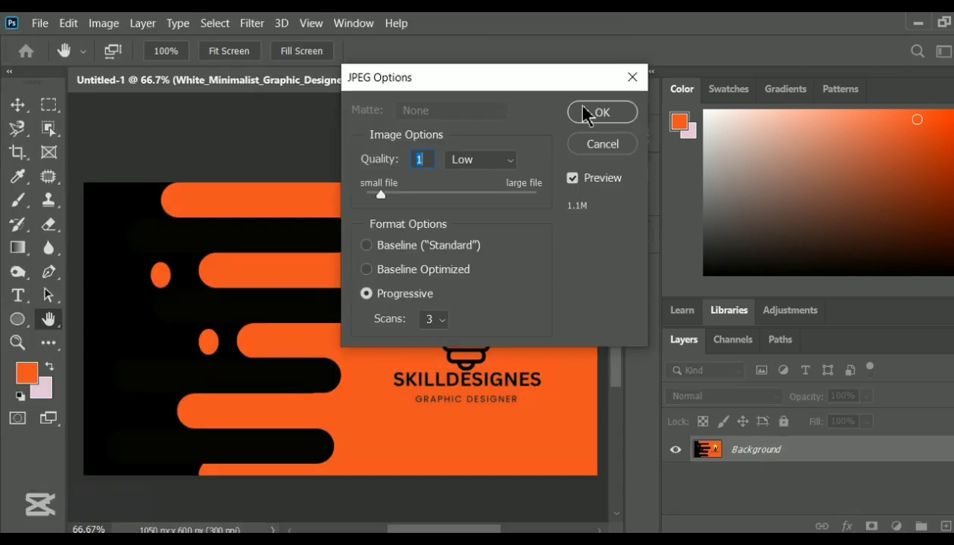
left_click(606, 115)
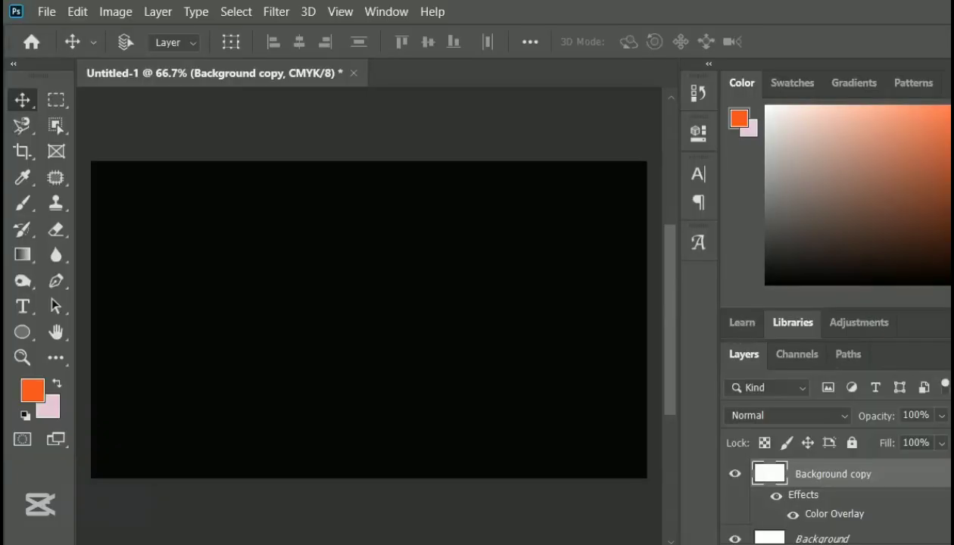
Draw a rectangle about 584 by 73 px on the plain black background for the second design
right_click(22, 331)
left_click(106, 333)
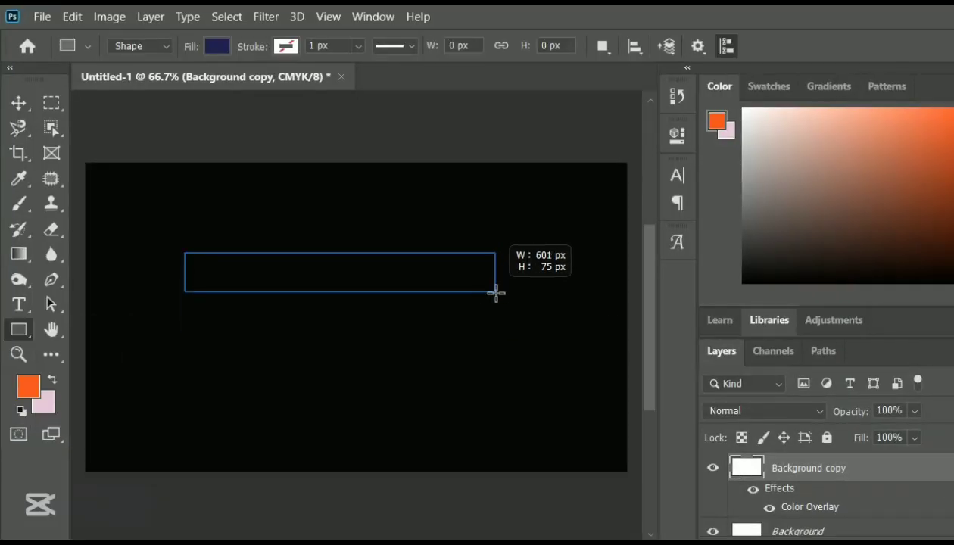
left_click_drag(487, 293, 487, 291)
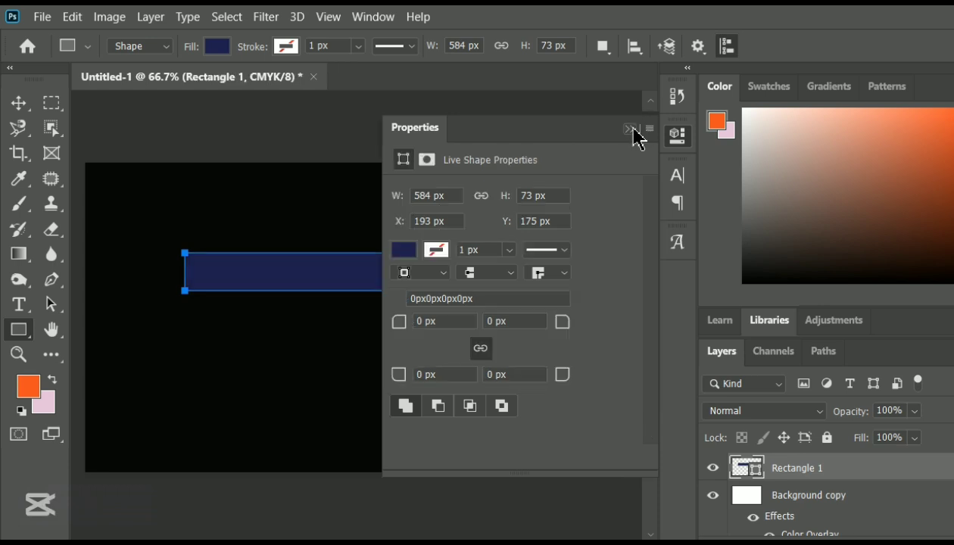
left_click(629, 129)
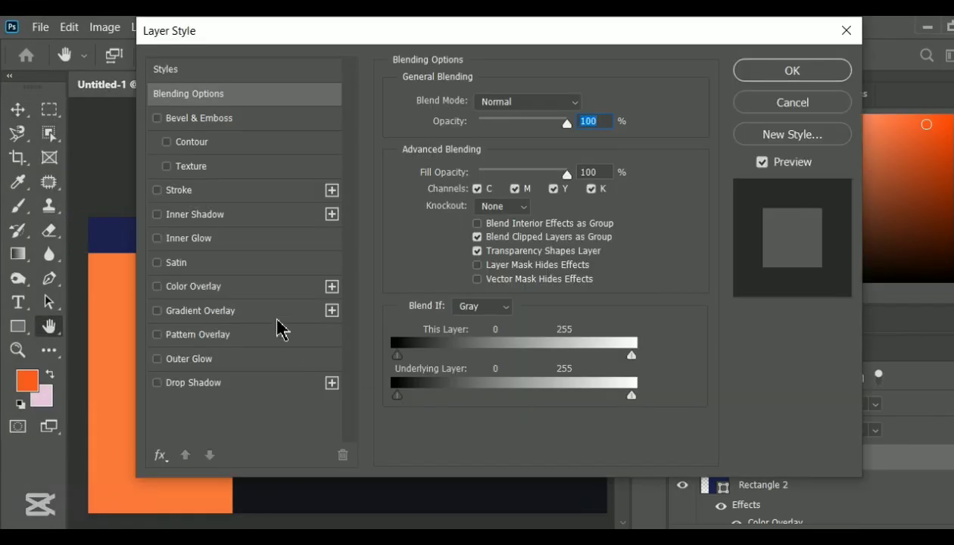
Give the rounded bar along the canvas top an orange f05123 Color Overlay and increase the overlay's opacity
left_click(280, 311)
left_click(204, 288)
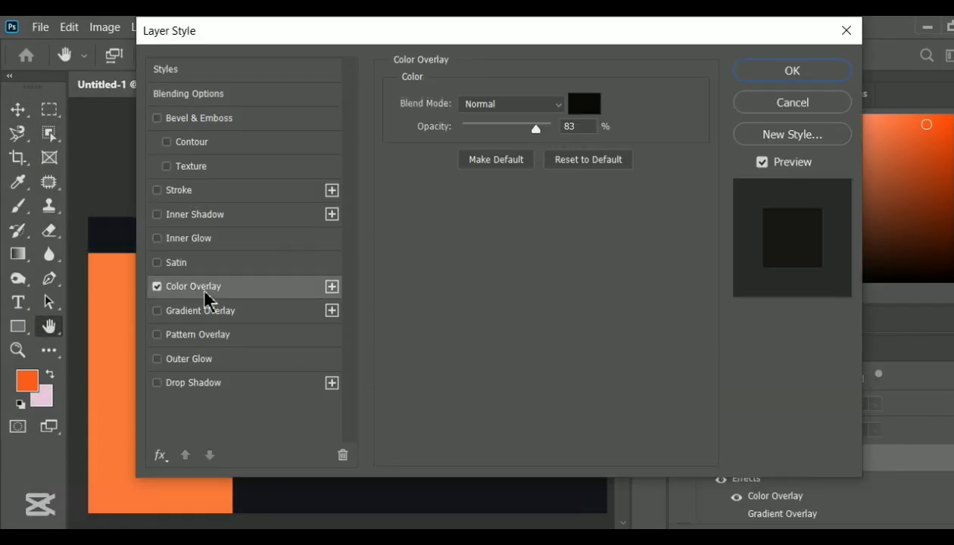
left_click(584, 103)
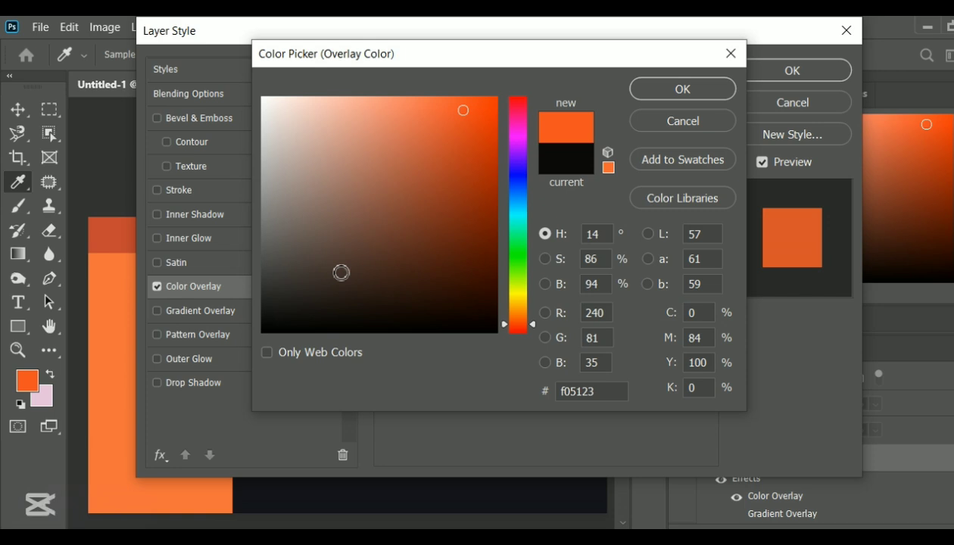
left_click(682, 89)
left_click_drag(550, 128, 546, 129)
left_click(774, 70)
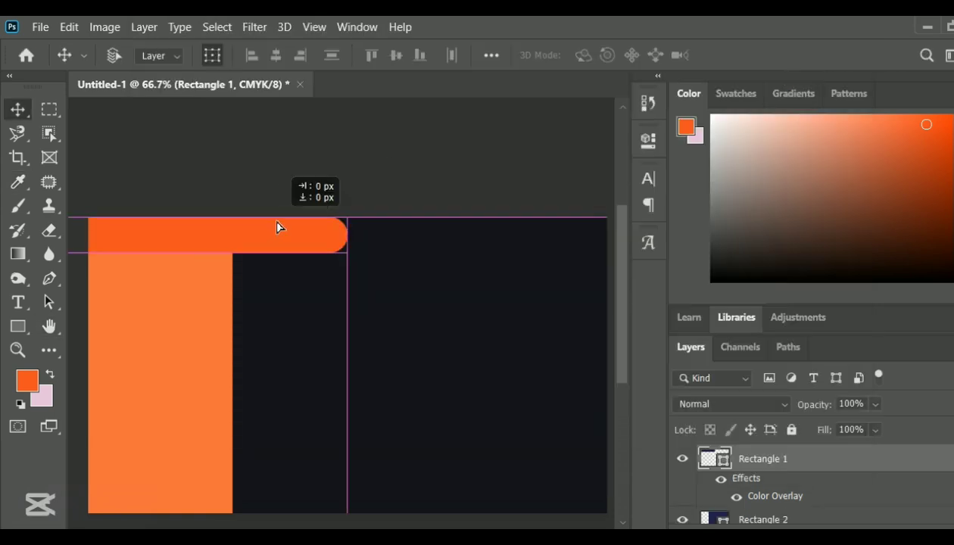
Duplicate the orange rounded bar twice and stagger the copies in the second and third rows directly beneath it
right_click(798, 459)
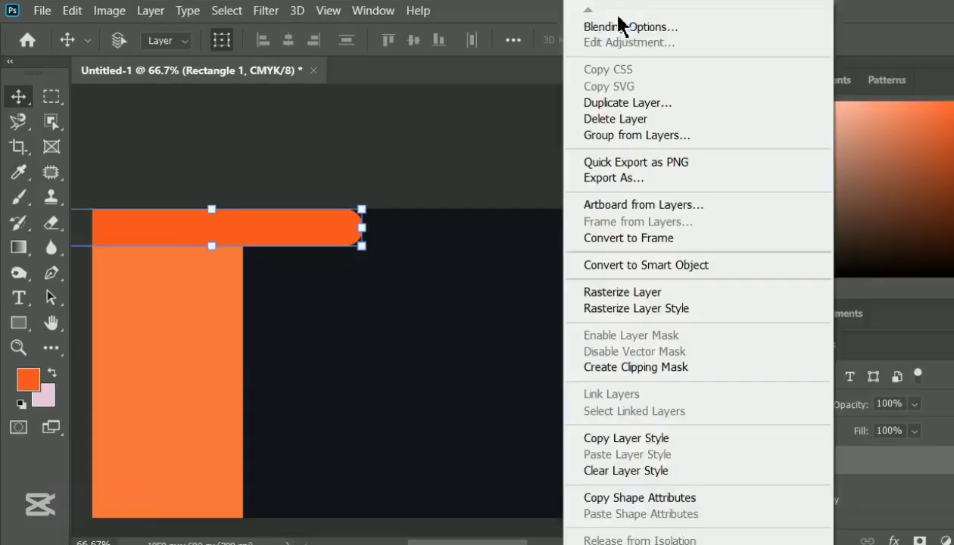
left_click(619, 103)
left_click(687, 135)
left_click_drag(263, 240, 318, 282)
right_click(756, 455)
left_click(636, 102)
left_click(695, 135)
left_click_drag(262, 273, 253, 310)
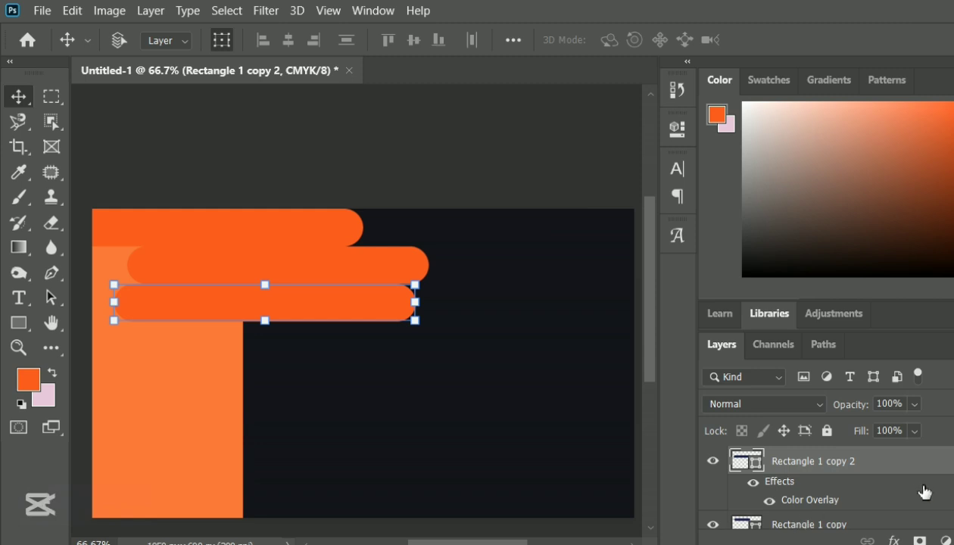
Offset the second- and third-row bars sideways and add more staggered copies of the bar in the rows below
left_click(842, 525)
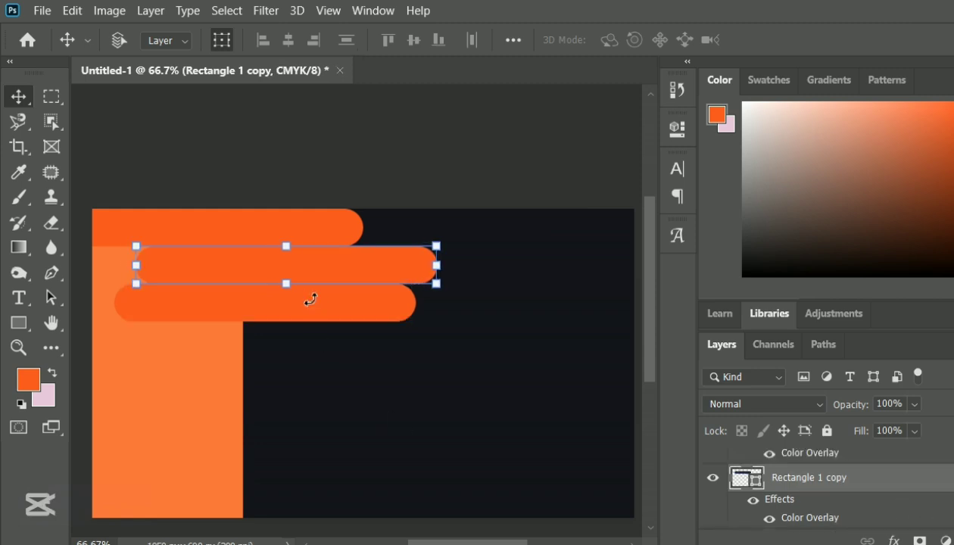
left_click_drag(311, 300, 283, 334)
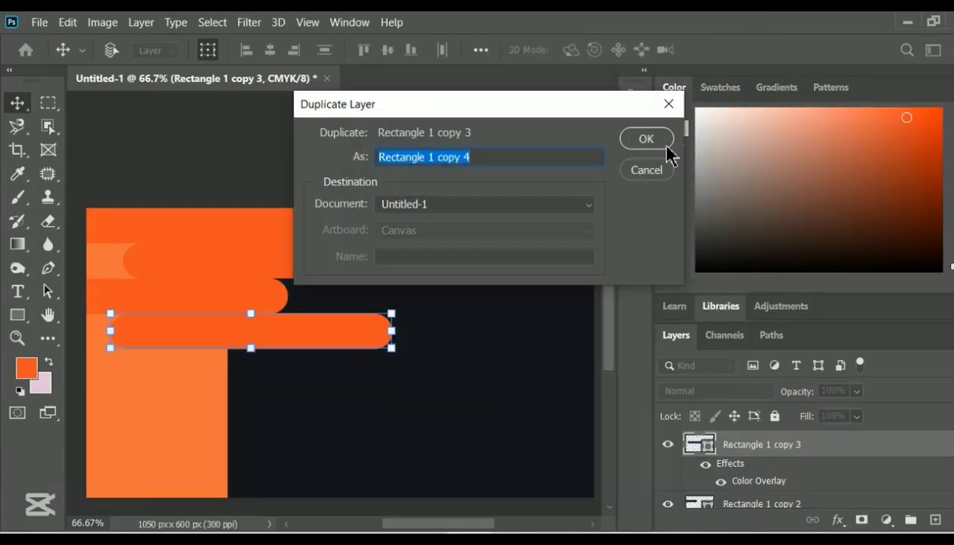
left_click(663, 145)
left_click_drag(182, 330, 200, 365)
right_click(787, 444)
left_click(601, 110)
left_click(653, 141)
left_click_drag(294, 373, 342, 440)
Continue duplicating the rounded bar and stagger the copies in the remaining rows down to the canvas's lower edge
right_click(788, 445)
left_click(682, 113)
left_click(653, 141)
right_click(709, 455)
left_click(550, 108)
key("Return")
left_click_drag(221, 454, 205, 489)
right_click(686, 448)
left_click(522, 113)
left_click(663, 137)
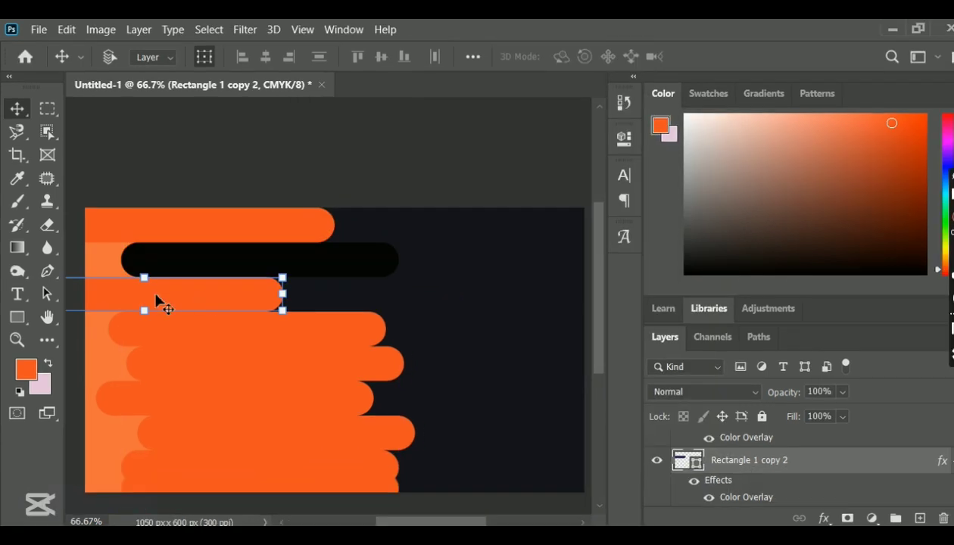
Shift the third-row bar further left and give the fourth-row bar a near-black 070505 Color Overlay
left_click_drag(118, 294, 136, 294)
scroll(759, 441, "up", 1)
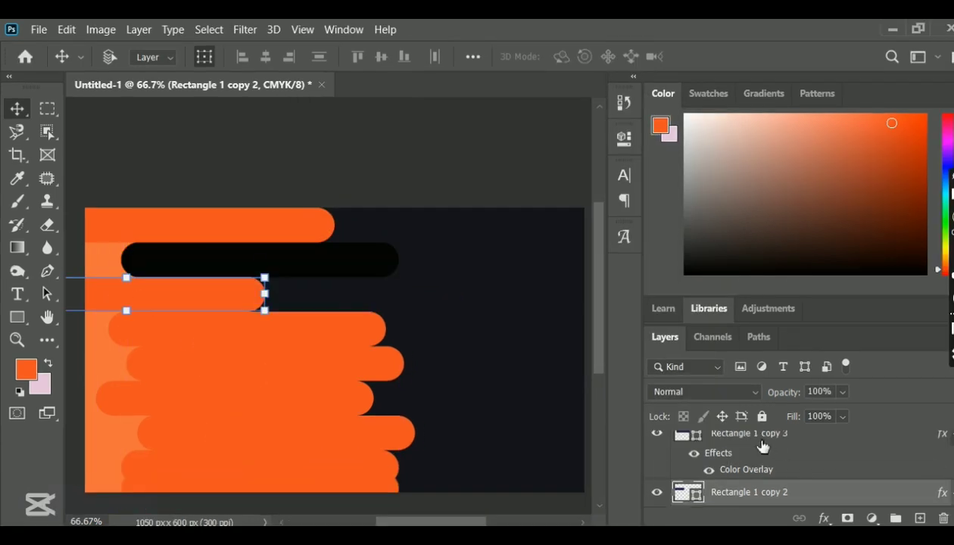
right_click(758, 440)
left_click(623, 50)
left_click(199, 281)
left_click(544, 103)
left_click(328, 315)
left_click(653, 91)
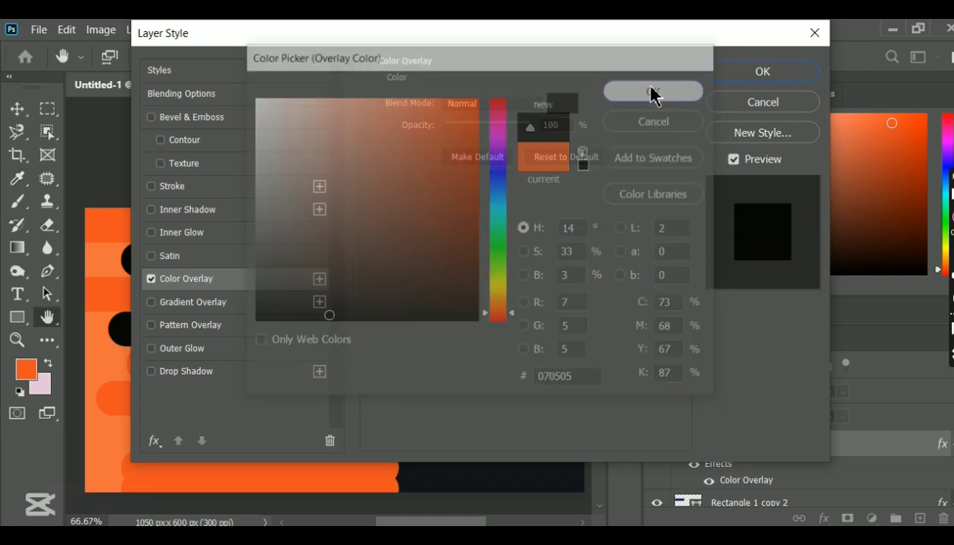
left_click(762, 72)
left_click_drag(265, 338, 264, 341)
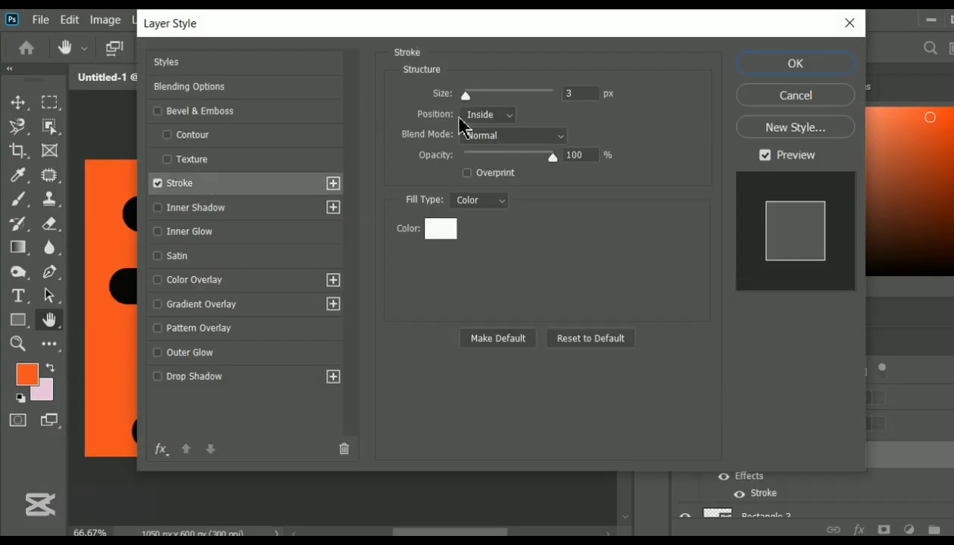
Give the small stacked rectangles at the bulb logo's base a black Color Overlay, outlining the uppermost one in white
left_click(194, 280)
key("Return")
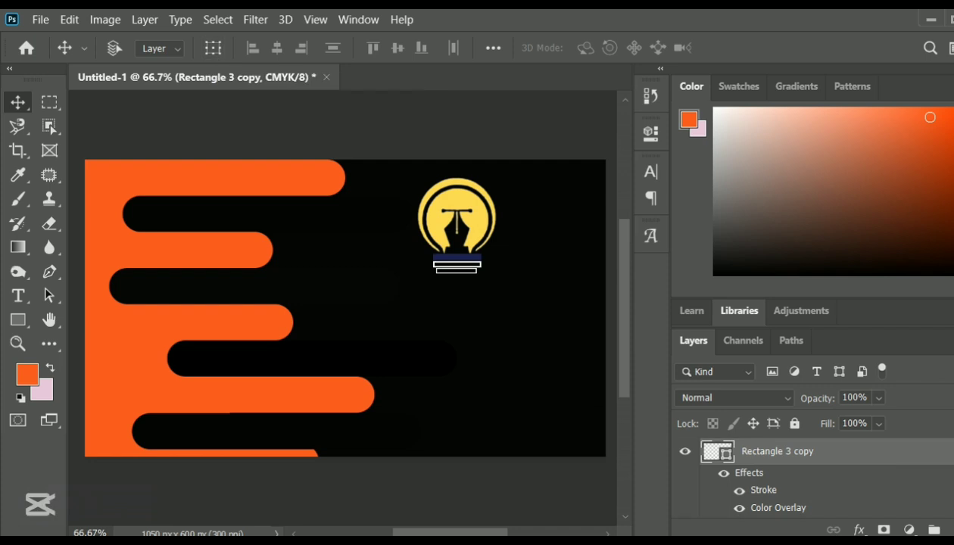
scroll(816, 484, "down", 4)
left_click(817, 492)
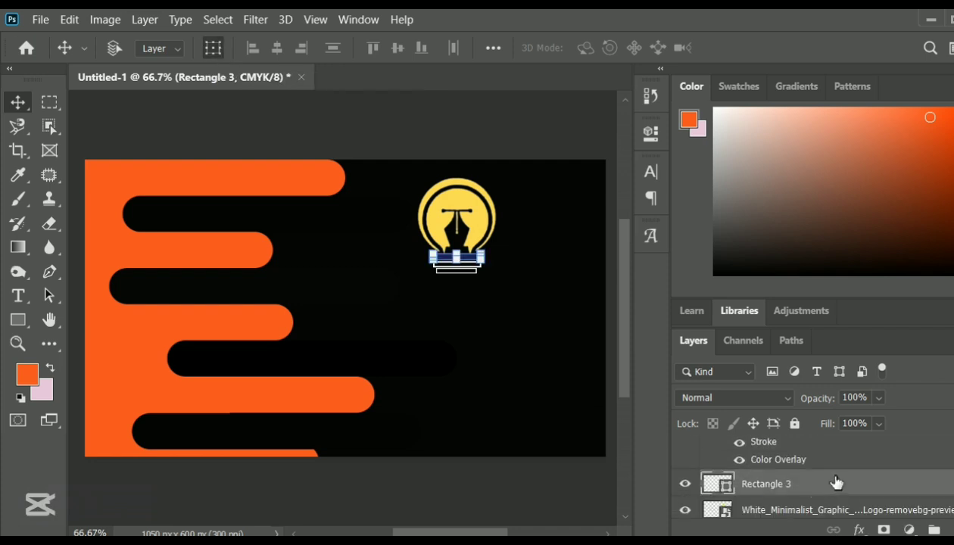
double_click(836, 483)
left_click(294, 277)
key("Return")
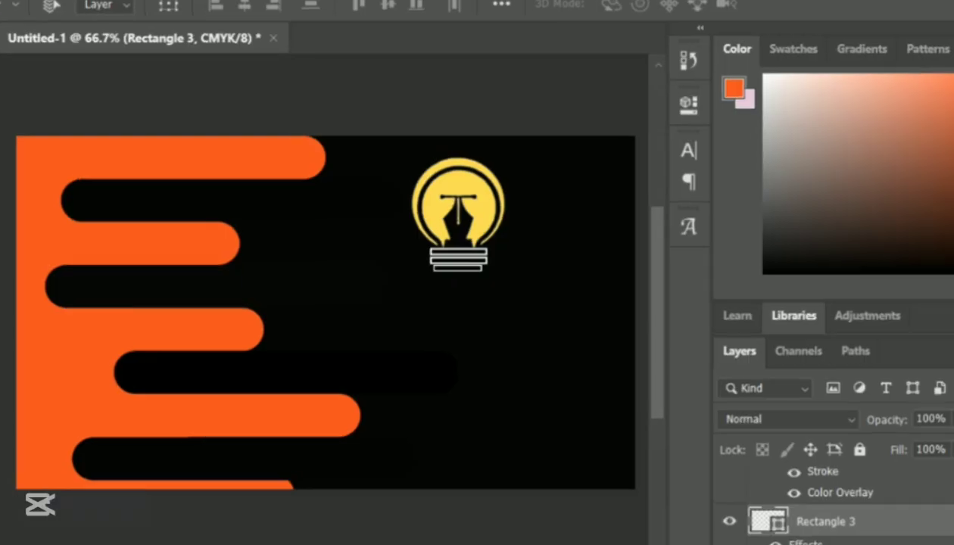
Add the text "GRAPHIC DESIGMS", scale it down and position it beneath the bulb logo
left_click(17, 292)
left_click(362, 324)
type("GRAPHIC DESIGMS")
left_click(17, 106)
key("ctrl+t")
left_click_drag(439, 300, 321, 277)
left_click_drag(244, 248, 500, 274)
left_click_drag(536, 291, 377, 290)
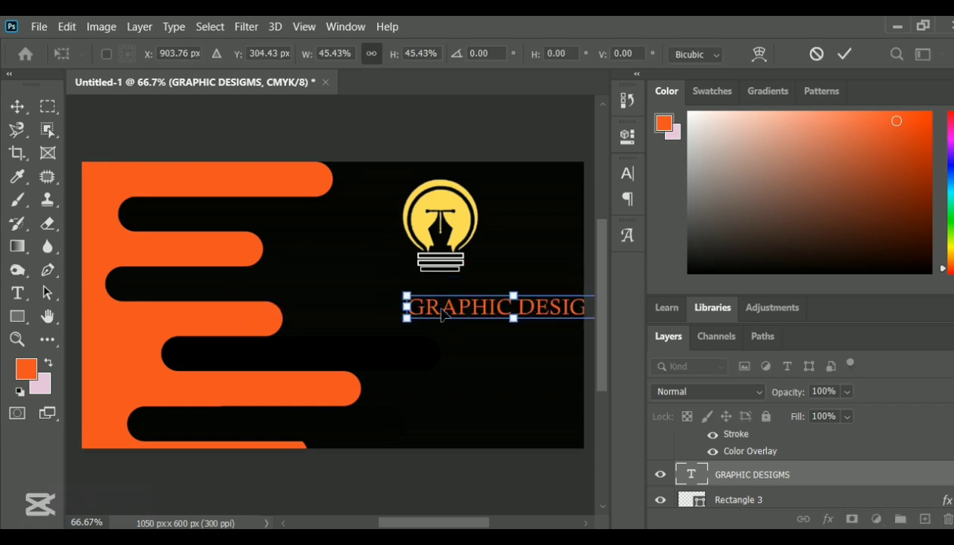
left_click_drag(555, 292, 532, 290)
key("Return")
Resize and stack the text lines "SKILLDESIGMS" and "GRAPHIC DESIGNS" beneath the bulb logo
left_click(206, 54)
key("ctrl+t")
left_click_drag(388, 57, 393, 58)
key("Return")
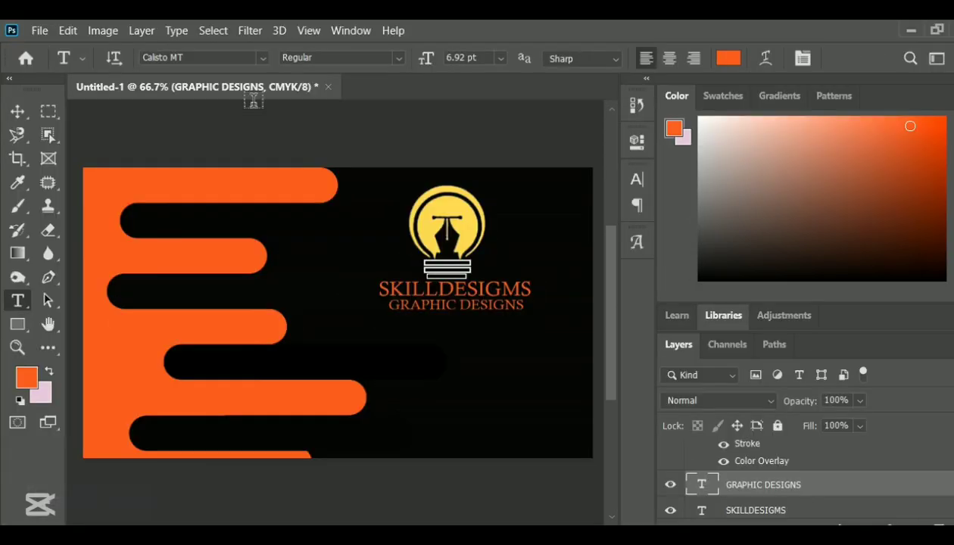
Set "GRAPHIC DESIGNS" in Adobe Caslon Pro and "SKILLDESIGMS" in a plain sans-serif font
left_click(259, 54)
left_click(260, 54)
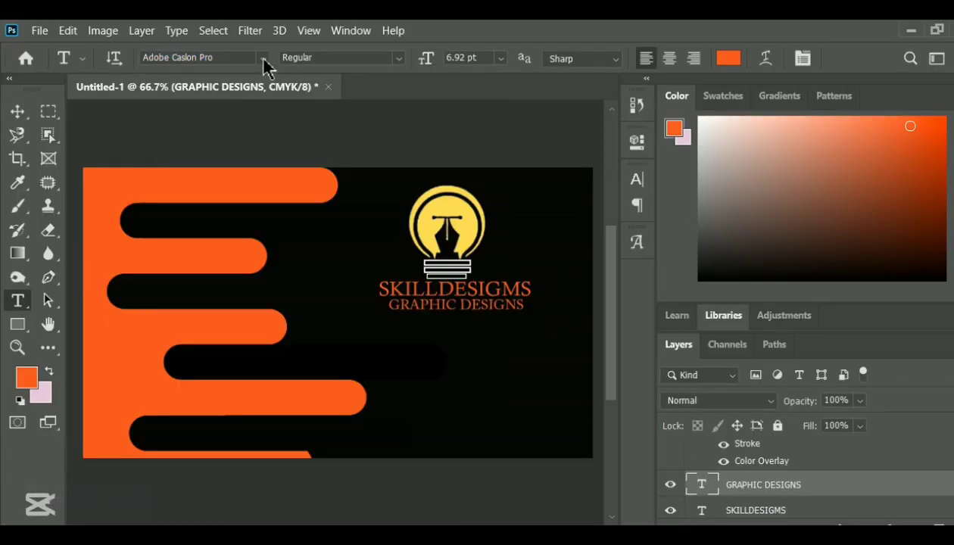
left_click(263, 58)
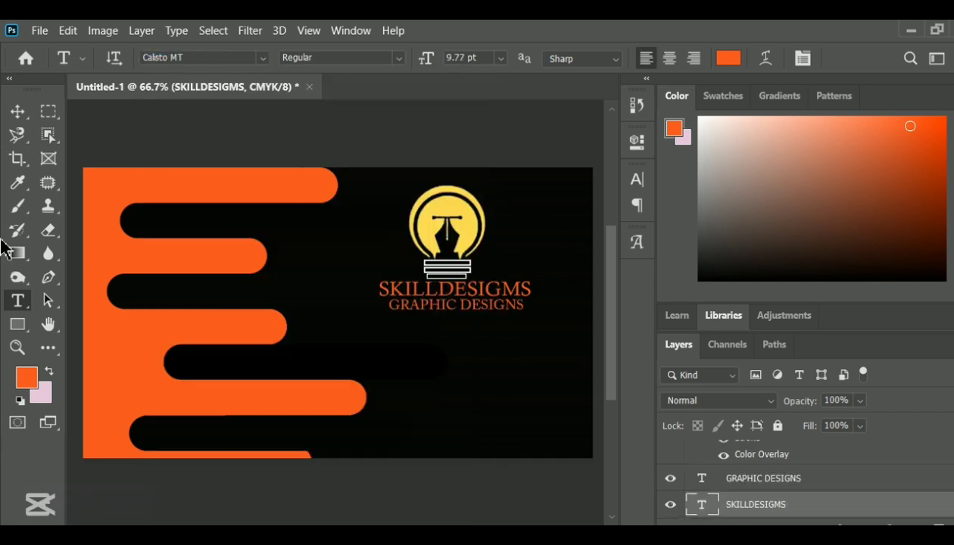
left_click(262, 58)
left_click(201, 129)
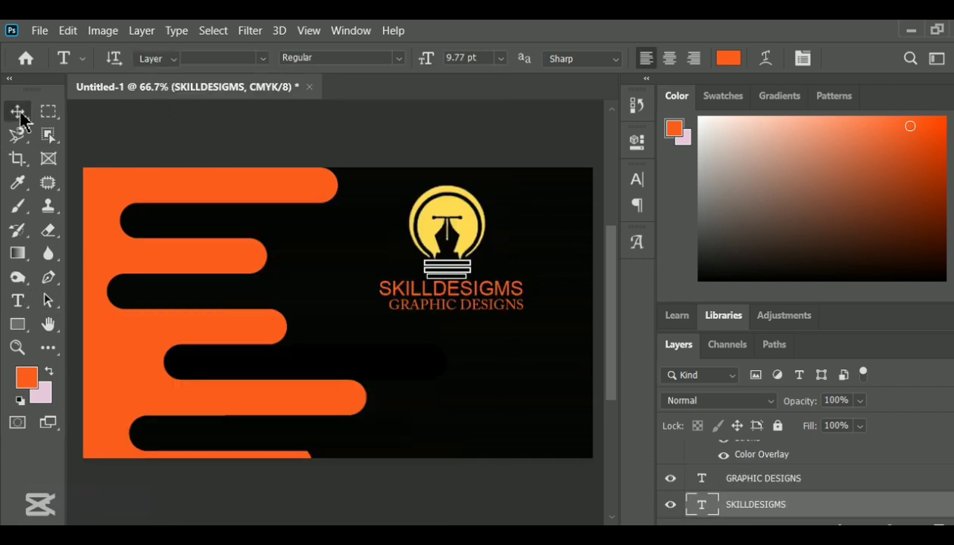
Shift "SKILLDESIGMS" slightly right and shrink the "GRAPHIC DESIGNS" line a little beneath it
left_click(21, 118)
left_click(761, 485)
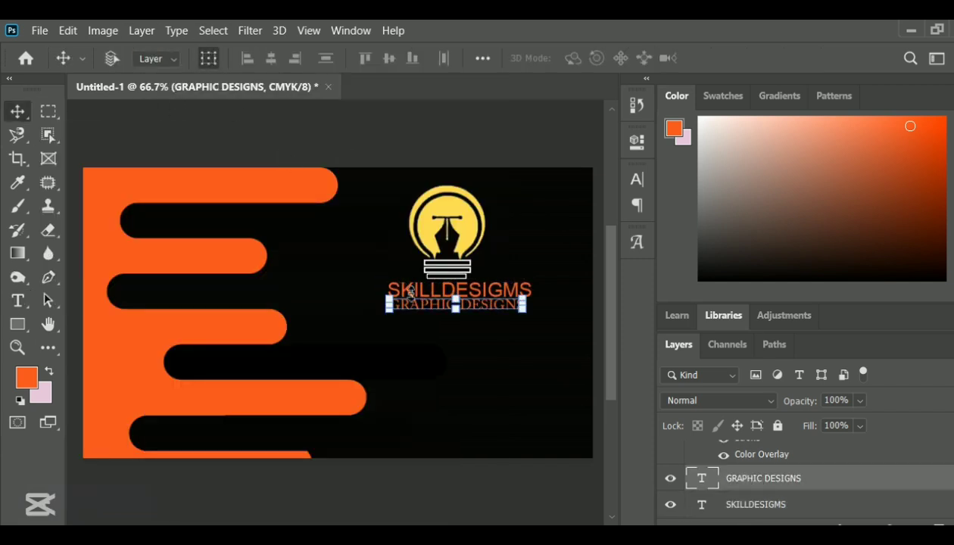
left_click_drag(387, 299, 400, 301)
Place the envelope icon download-removebg-preview (1) as an embedded image, scaled to about 12%, below the logo text
left_click(40, 30)
left_click(180, 365)
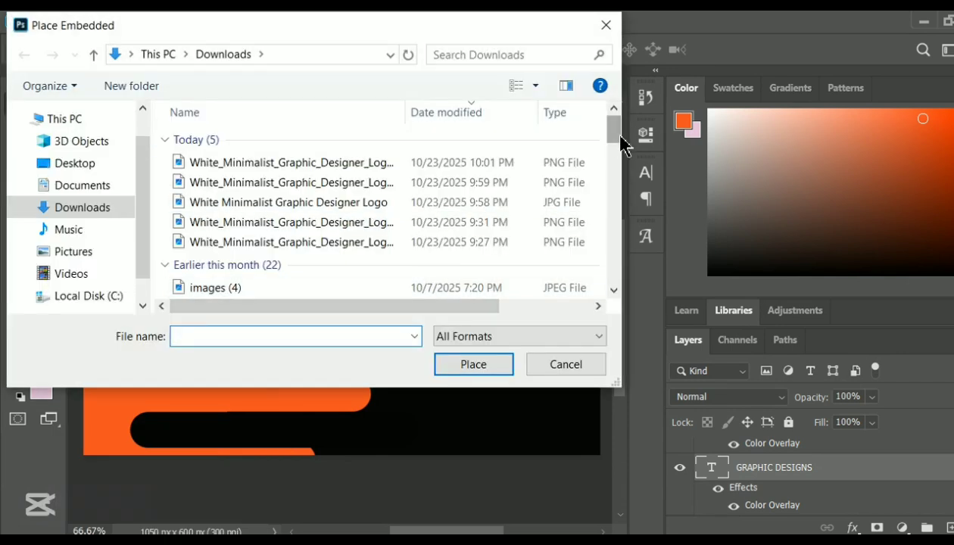
scroll(424, 227, "down", 5)
left_click(428, 187)
scroll(530, 250, "down", 5)
left_click(371, 147)
left_click(359, 186)
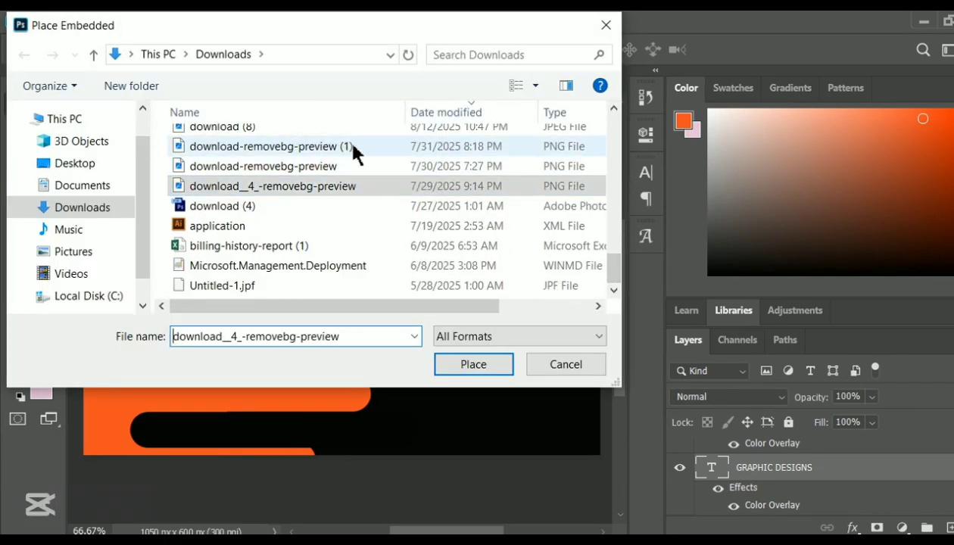
double_click(353, 145)
left_click_drag(195, 161, 432, 377)
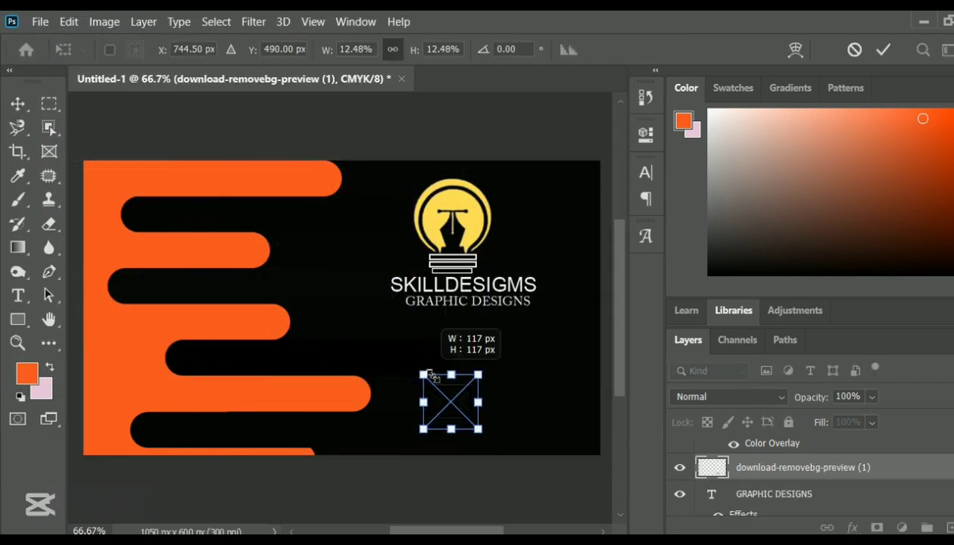
left_click(883, 50)
Give the envelope icon a white Color Overlay
right_click(764, 467)
left_click(539, 22)
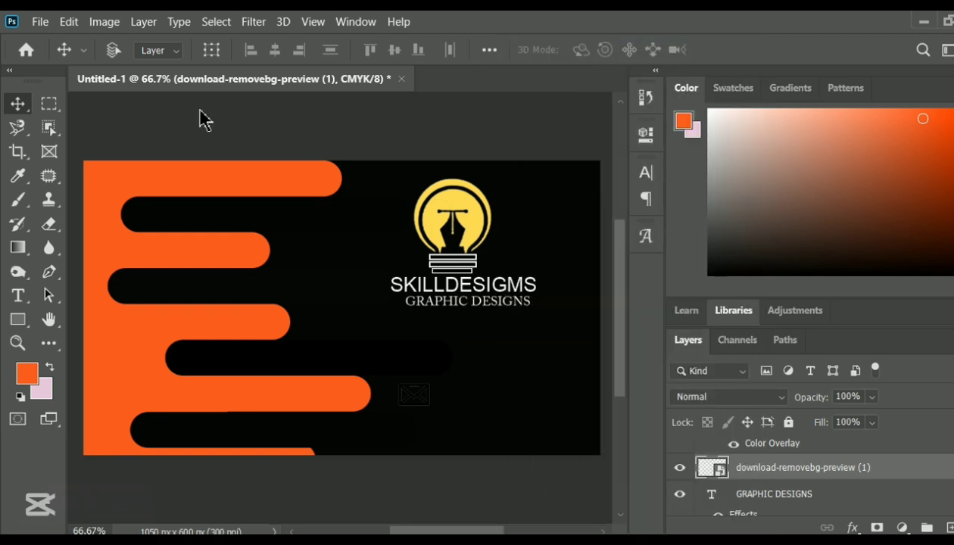
left_click(192, 280)
left_click(746, 65)
Place the red location pin image as embedded, scale it to about 12.41% and position it below the envelope icon
left_click(40, 21)
left_click(162, 356)
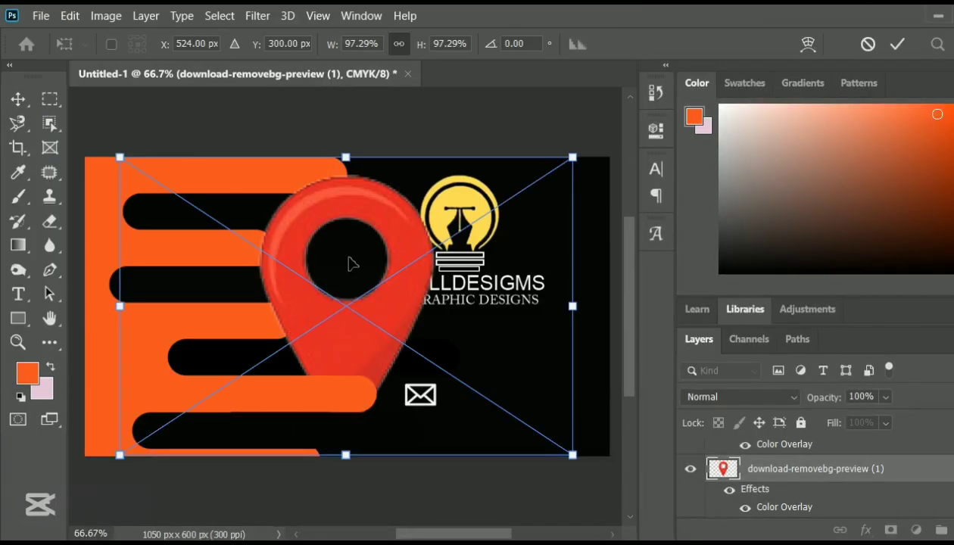
left_click_drag(115, 159, 507, 415)
left_click_drag(551, 439, 430, 431)
Raise the location pin layer to the top of the stack, then shrink and align the pin under the envelope icon
left_click_drag(777, 468, 780, 430)
left_click_drag(425, 432, 431, 439)
key("ctrl+t")
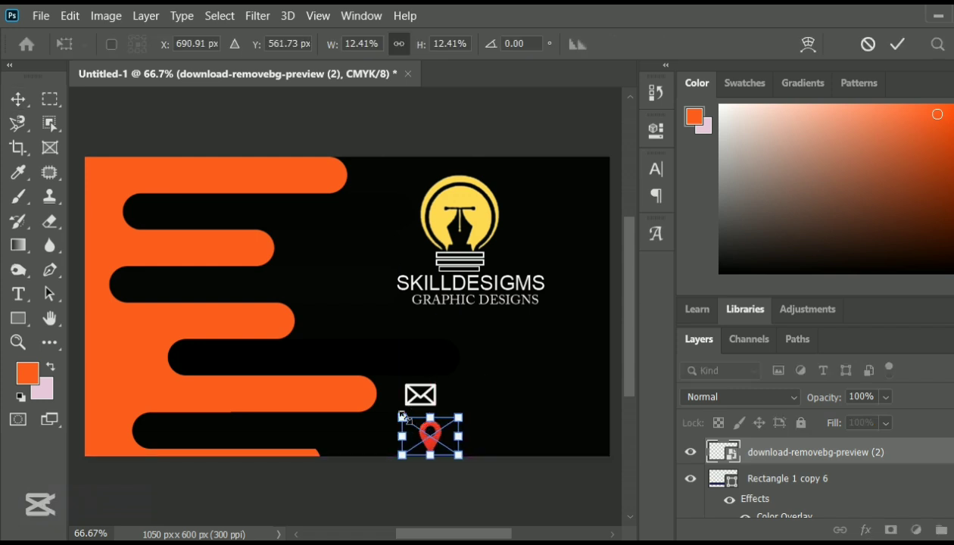
key("Return")
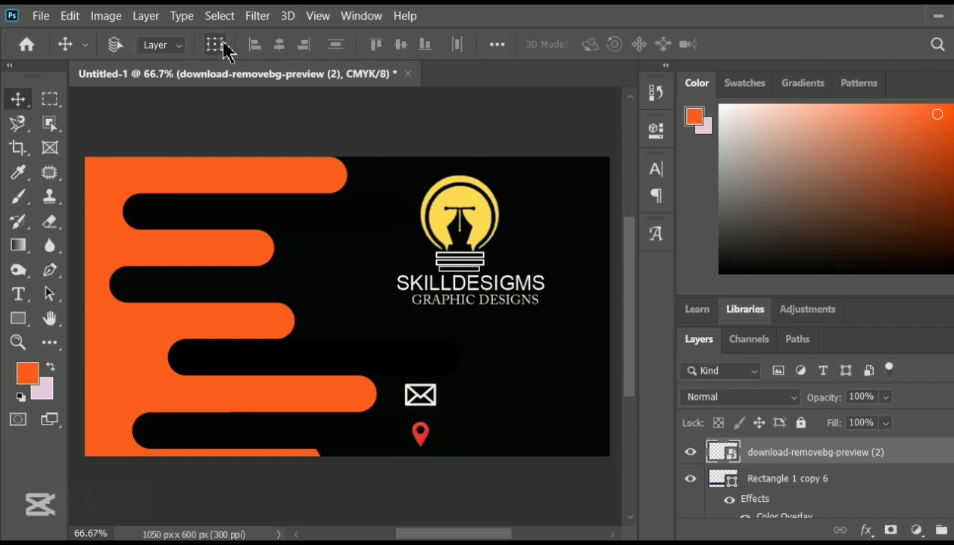
Give the location pin a white Color Overlay at 100% opacity and place Instagram and TikTok icons above it
right_click(876, 454)
left_click(653, 14)
left_click(195, 278)
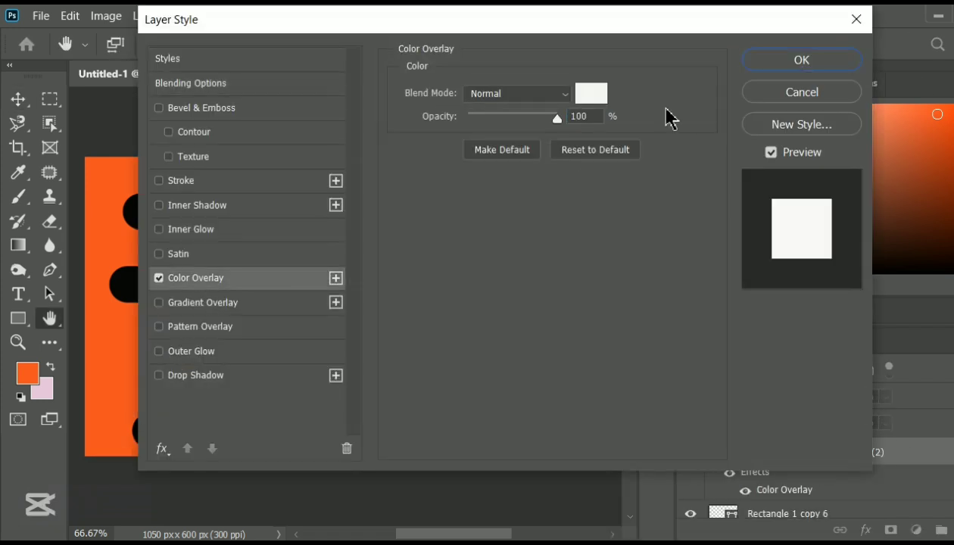
left_click(800, 60)
left_click(43, 18)
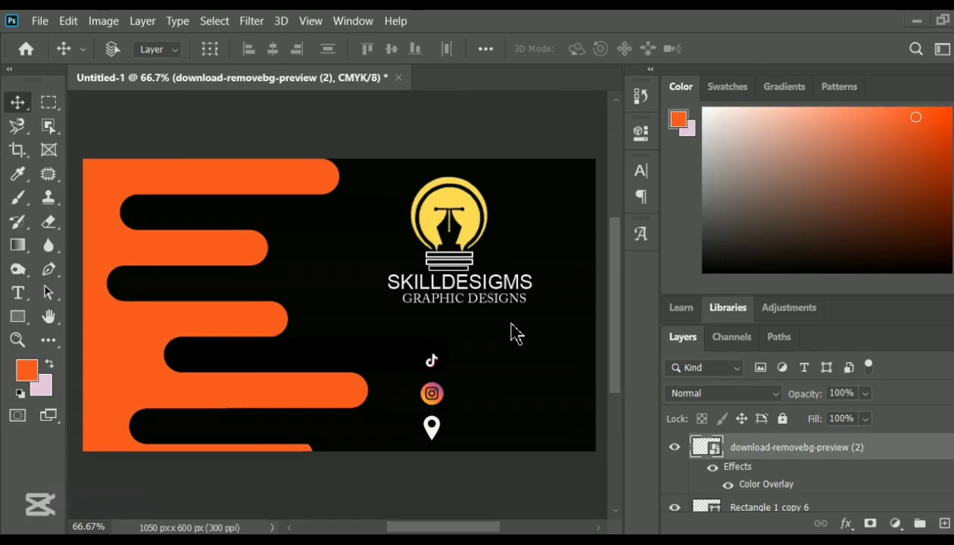
Add the text "grap.hic429", scale it down and position it beside the Instagram icon
left_click(19, 297)
left_click(331, 341)
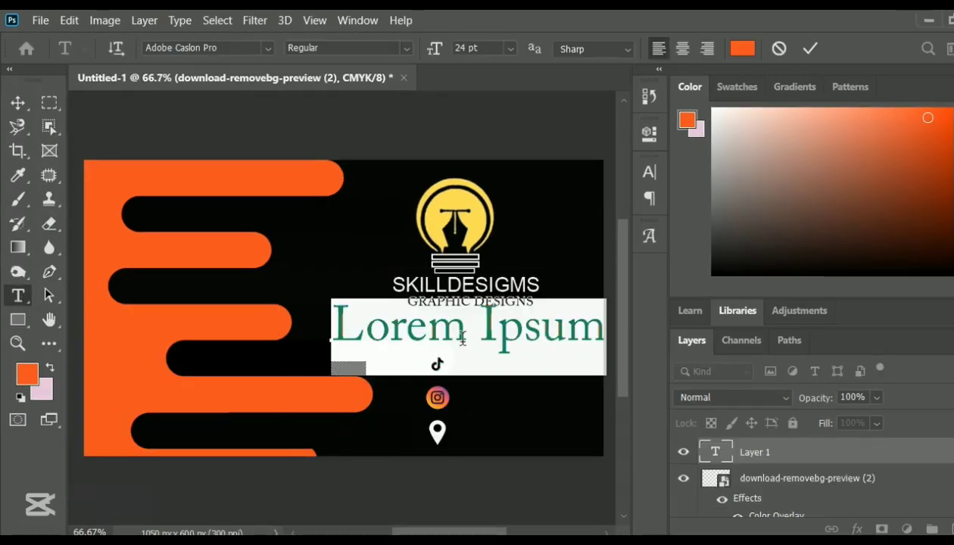
key("BackSpace")
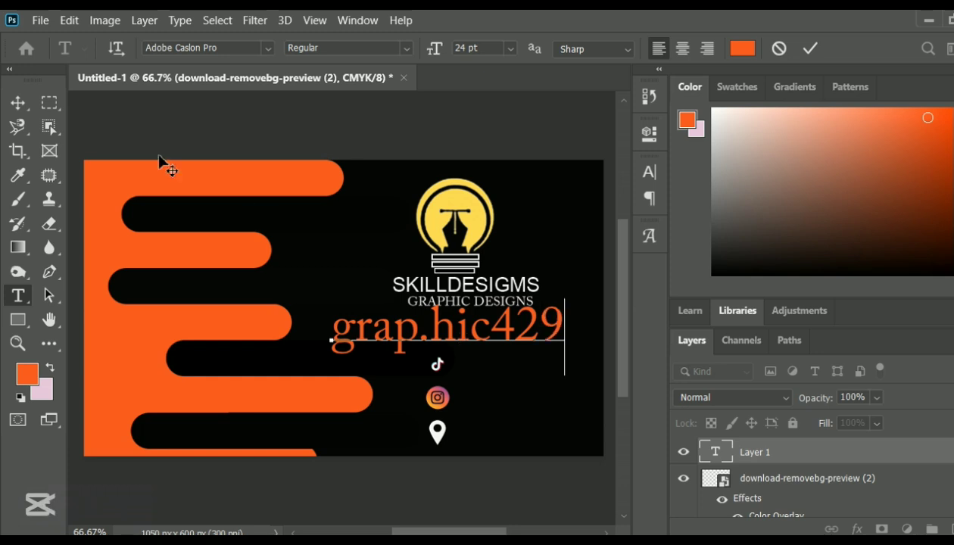
left_click(18, 103)
left_click(217, 49)
left_click_drag(332, 300, 460, 309)
left_click_drag(506, 338, 535, 403)
Give the "grap.hic429" text a white Color Overlay
right_click(748, 452)
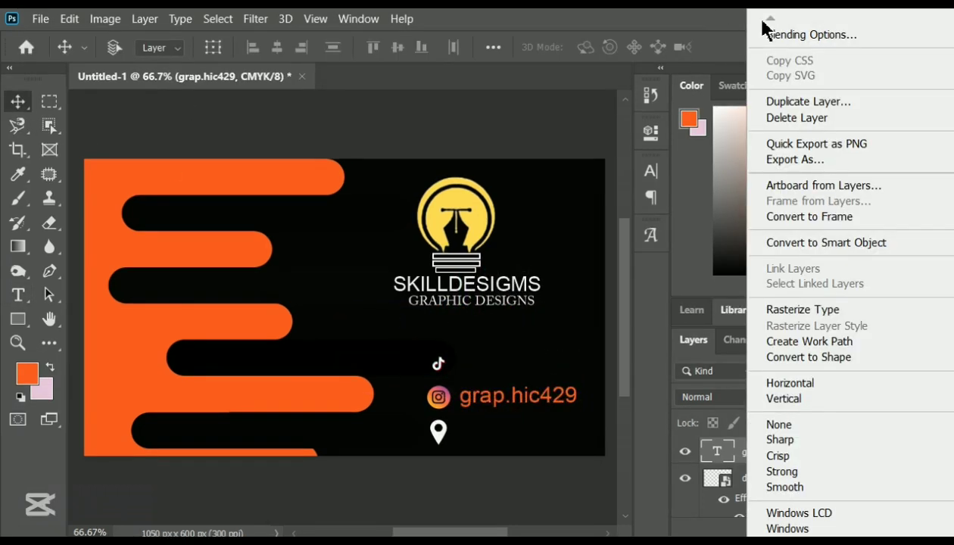
left_click(768, 33)
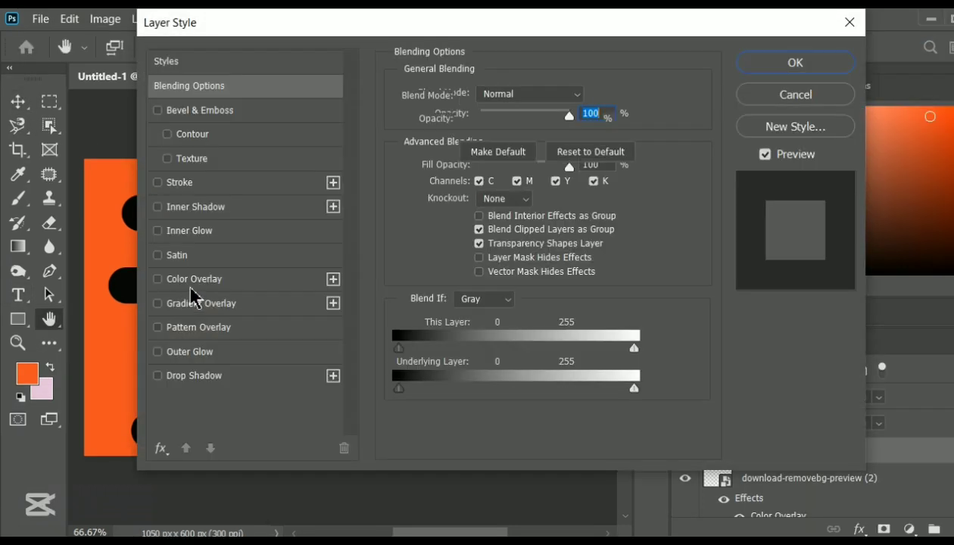
left_click(194, 280)
left_click(795, 63)
left_click(19, 297)
left_click(320, 291)
key("BackSpace")
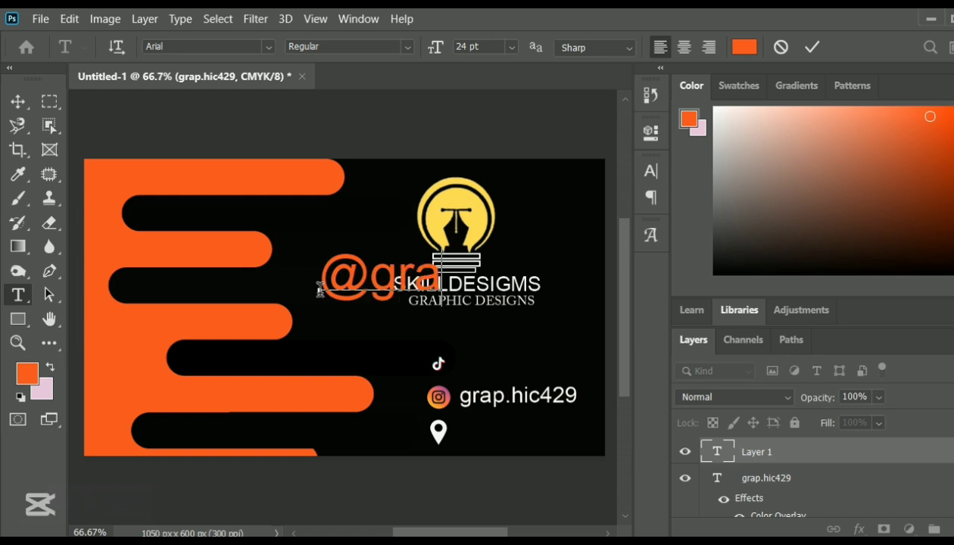
left_click(18, 101)
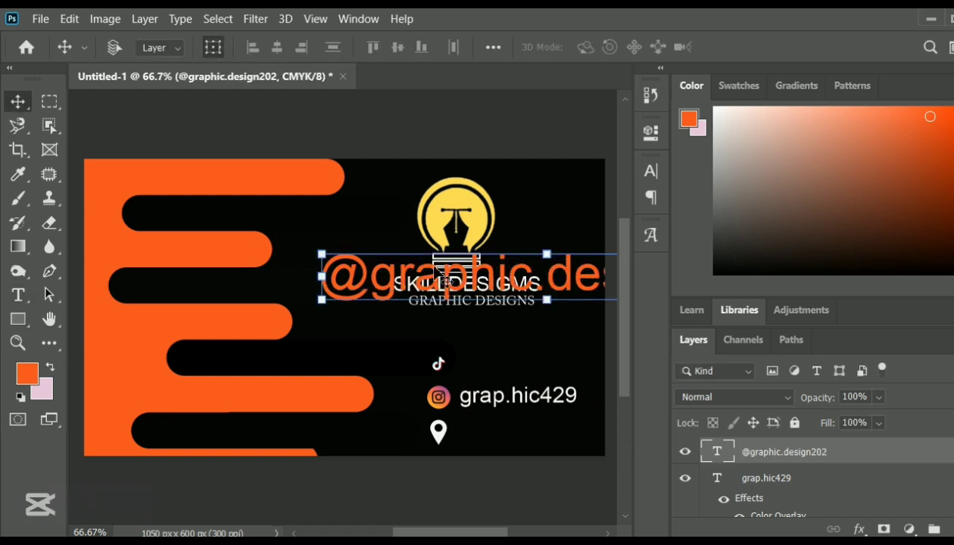
left_click_drag(470, 282, 347, 291)
left_click_drag(199, 263, 370, 283)
left_click_drag(500, 300, 435, 305)
left_click_drag(306, 288, 401, 299)
left_click_drag(493, 311, 493, 334)
left_click_drag(402, 323, 432, 326)
left_click_drag(506, 335, 467, 316)
left_click_drag(394, 307, 406, 309)
left_click_drag(516, 317, 561, 361)
left_click(877, 47)
double_click(837, 452)
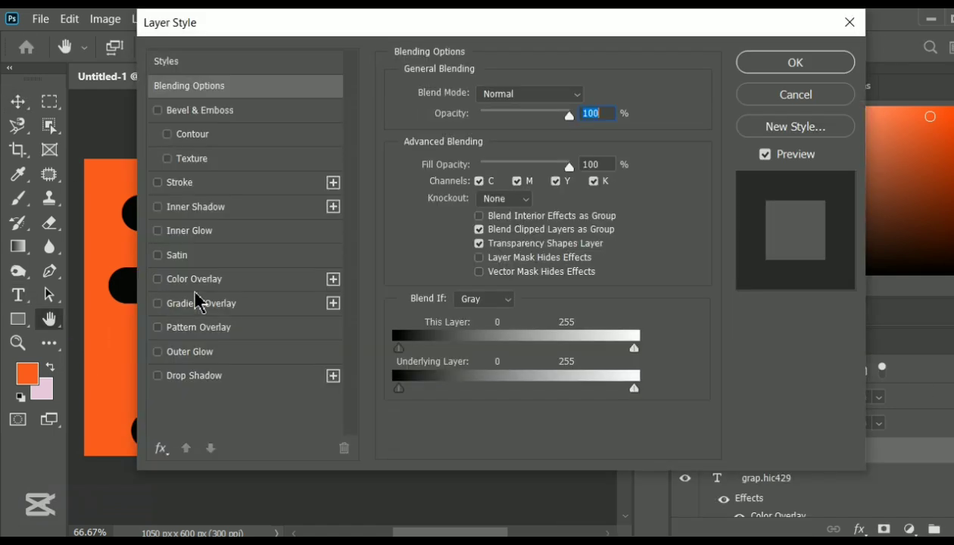